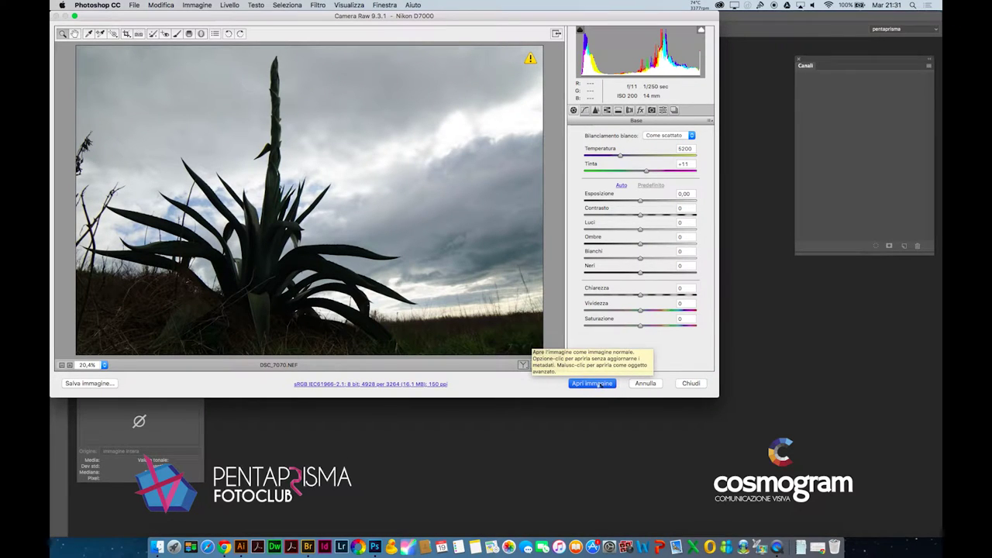
Step: Open DSC_7070.NEF from Camera Raw, keeping its embedded sRGB IEC61966-2.1 colour profile
left_click(599, 382)
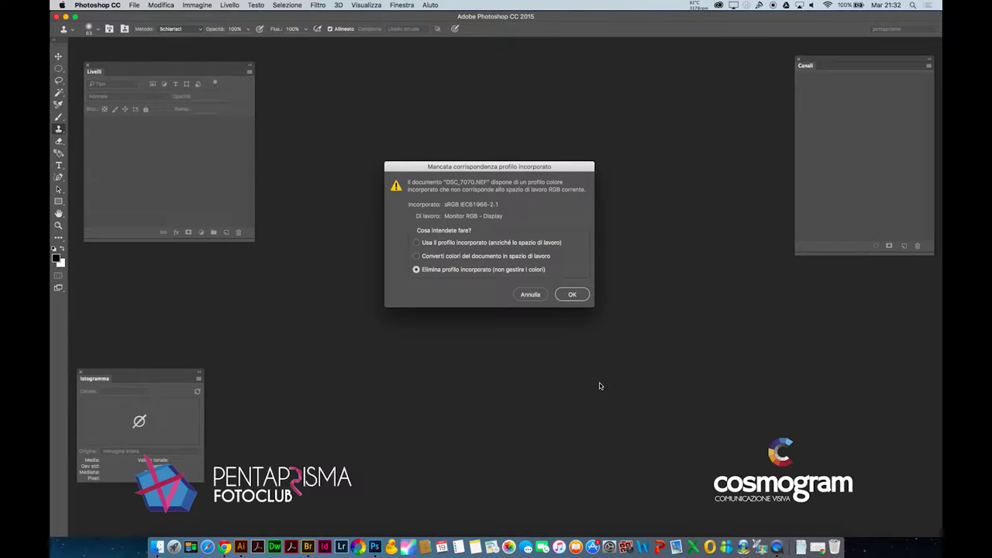
left_click(531, 242)
Step: Open the image and view the red, green and blue channels one at a time in grayscale
left_click(572, 294)
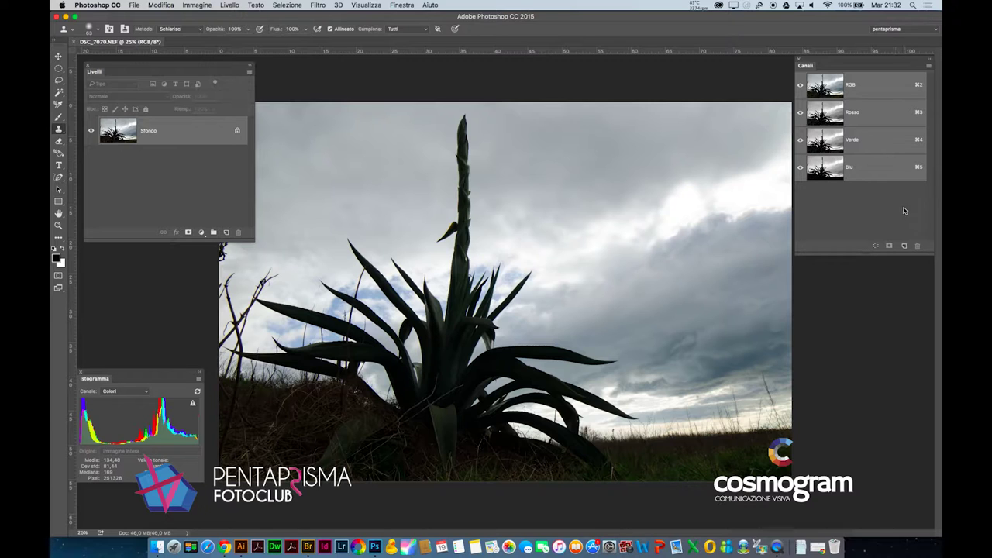
left_click(831, 108)
left_click(831, 139)
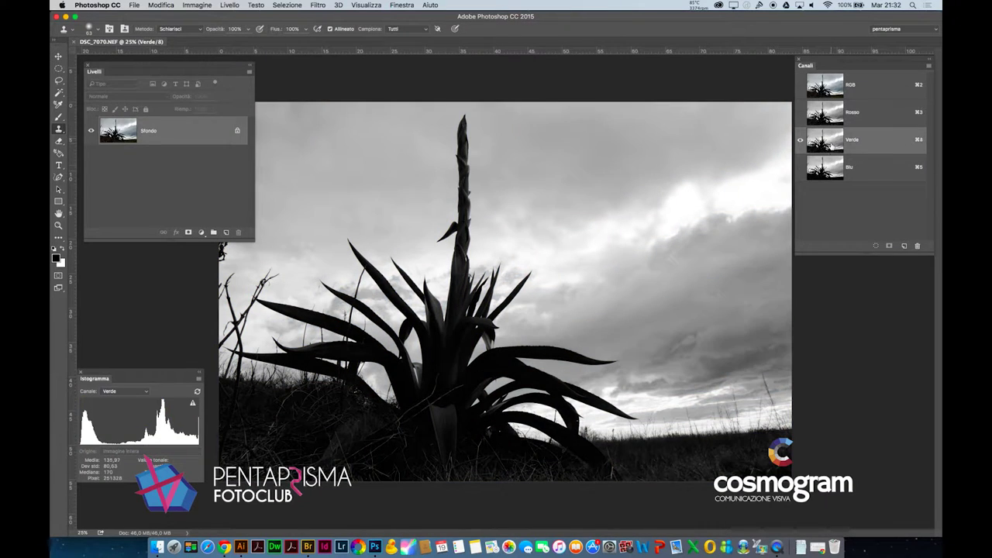
left_click(829, 167)
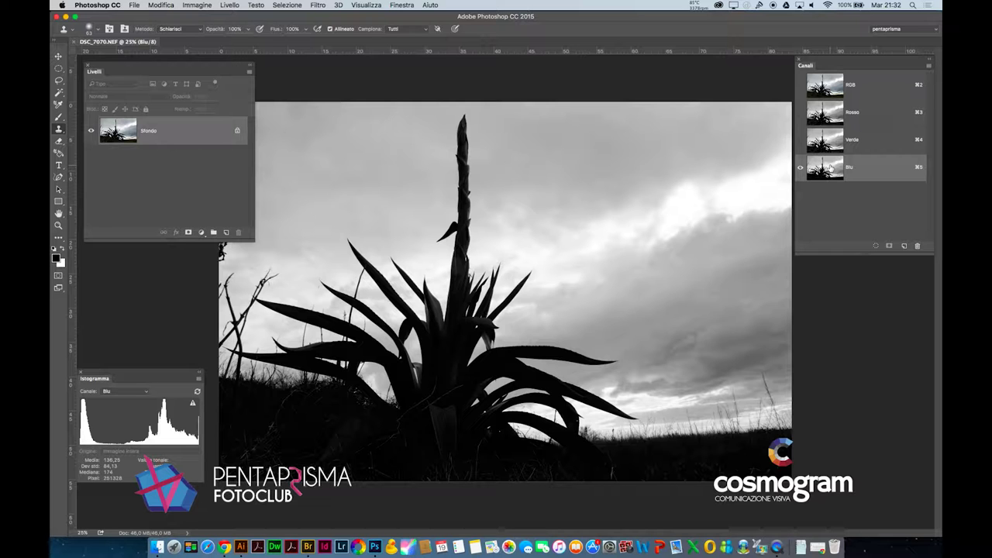
mouse_move(501, 331)
left_mouse_down()
mouse_move(515, 374)
mouse_move(394, 400)
mouse_move(660, 328)
mouse_move(704, 325)
mouse_move(464, 396)
mouse_move(619, 250)
mouse_move(633, 203)
left_mouse_up()
mouse_move(424, 387)
left_mouse_down()
mouse_move(606, 289)
mouse_move(774, 398)
mouse_move(357, 483)
left_mouse_up()
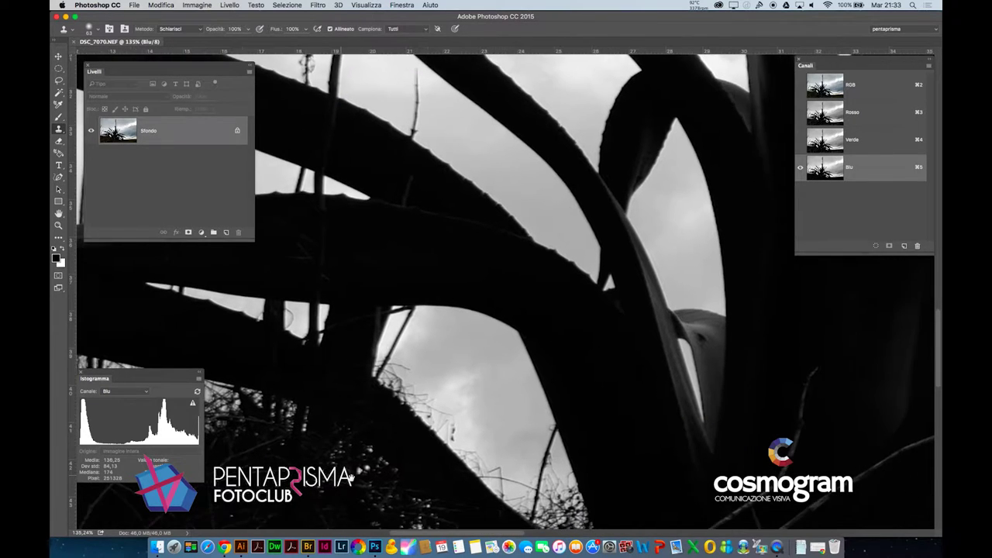
left_click_drag(721, 423, 514, 331)
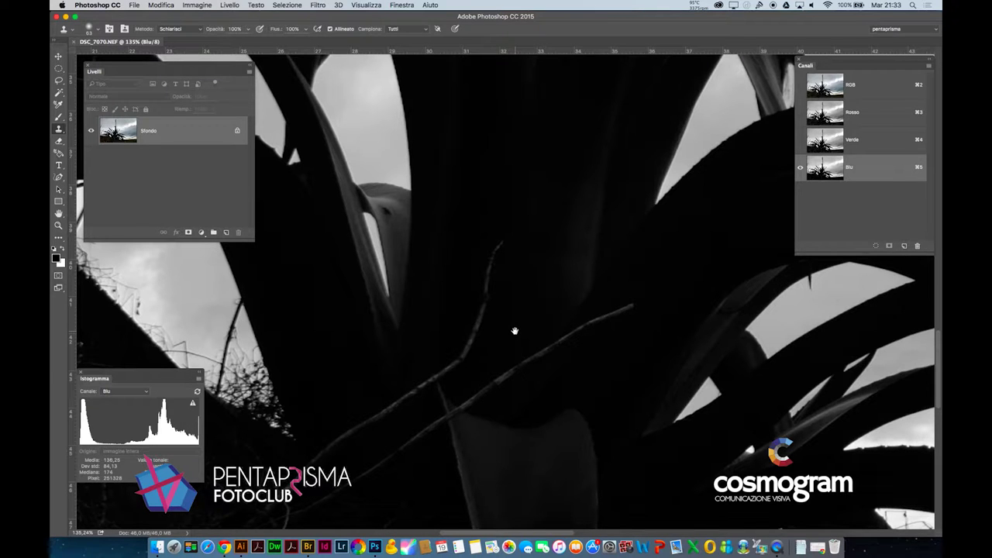
left_click(605, 307, "alt")
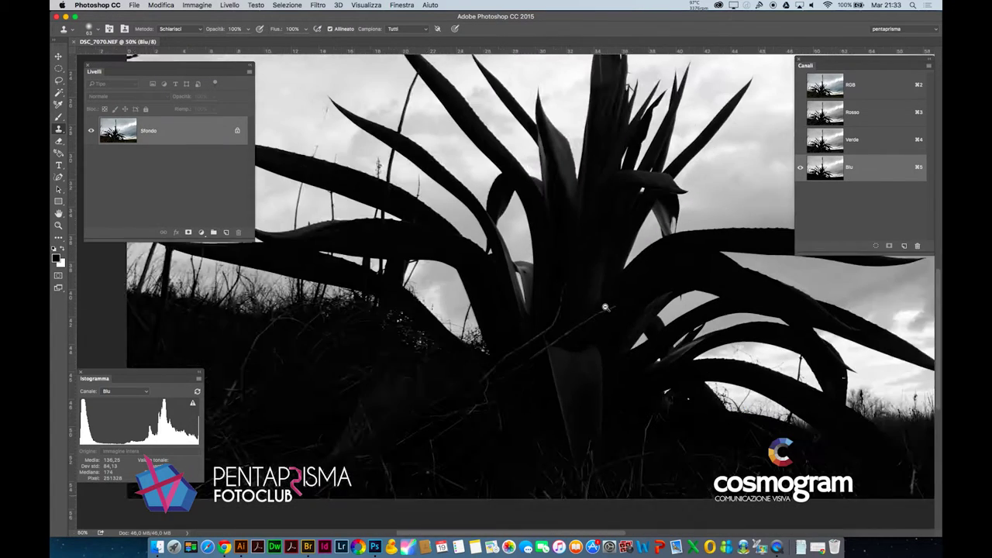
left_click(605, 307, "alt")
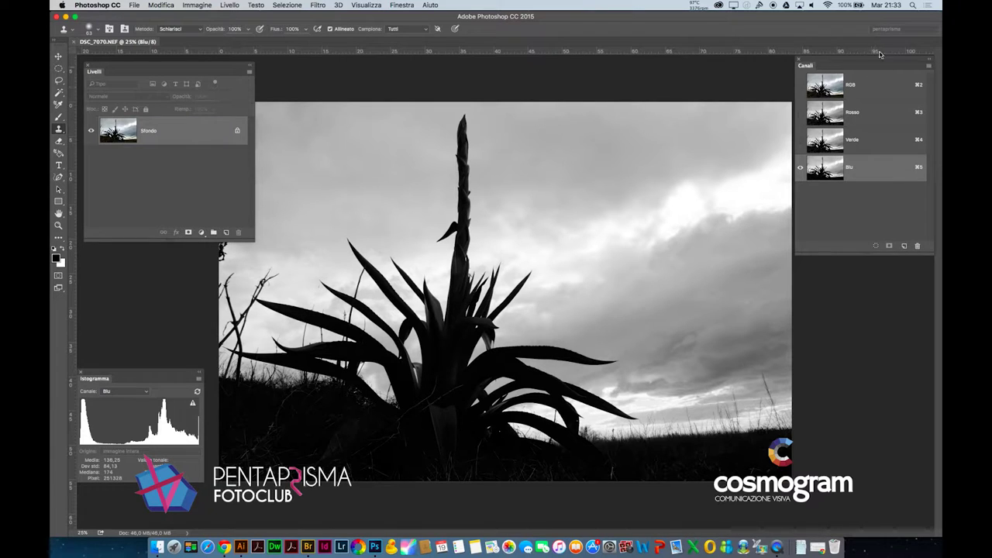
left_click(828, 85)
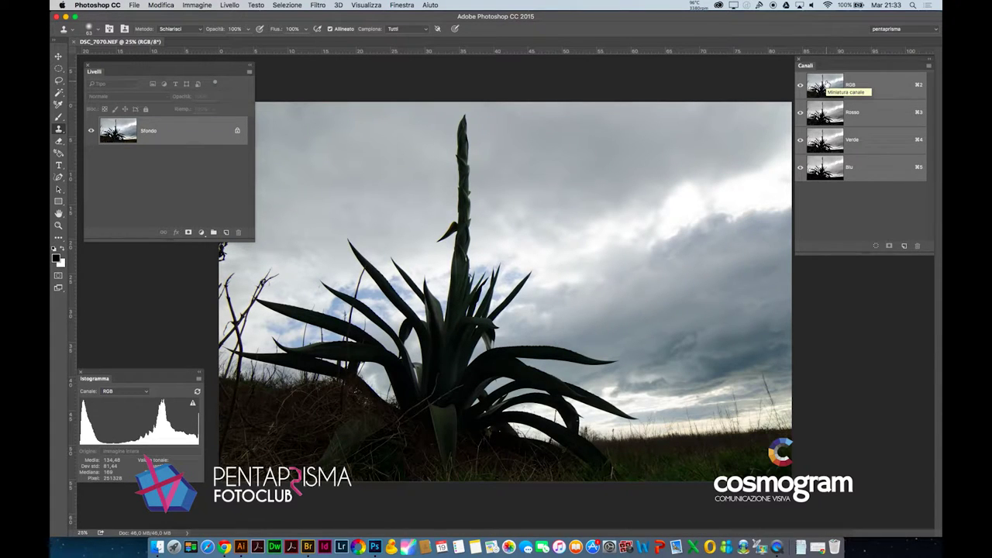
left_click(825, 169)
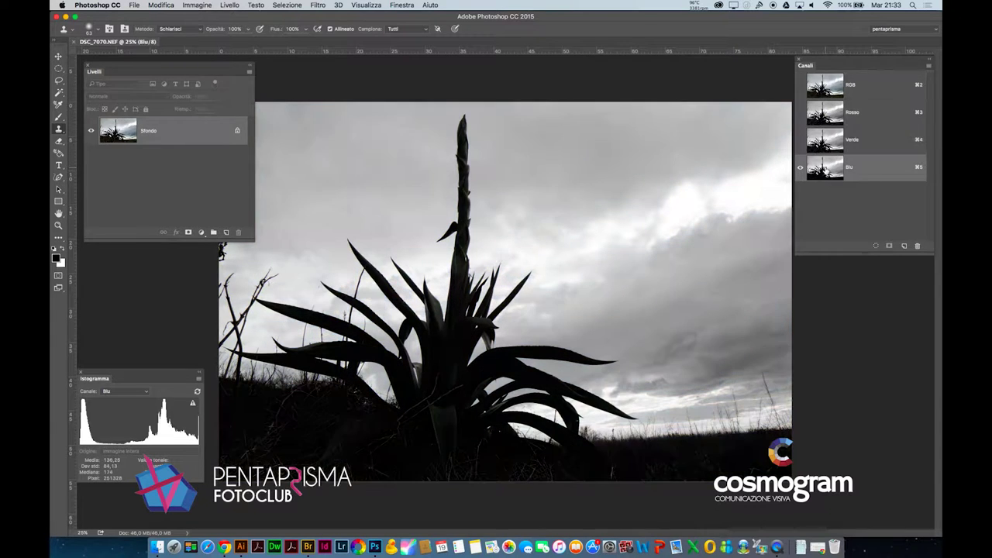
Step: Duplicate the blue channel as Blu copia and boost it to contrast 100, brightness 86
left_click_drag(825, 169, 916, 248)
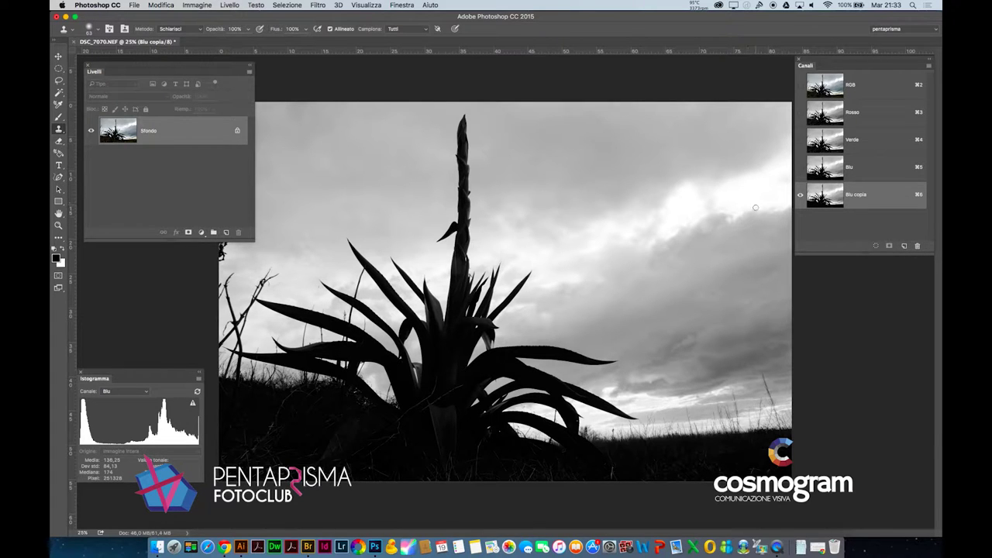
left_click(197, 5)
mouse_move(206, 30)
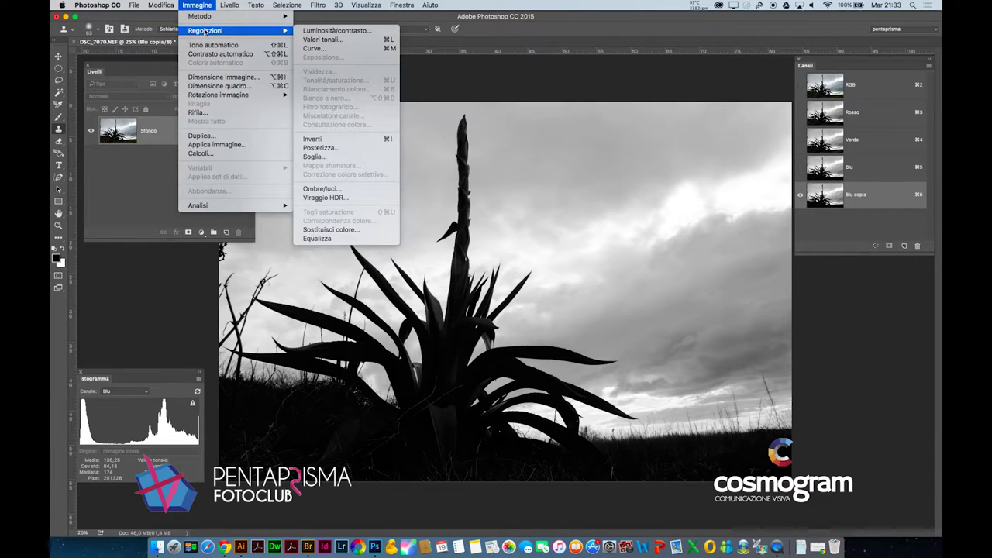
left_click(341, 32)
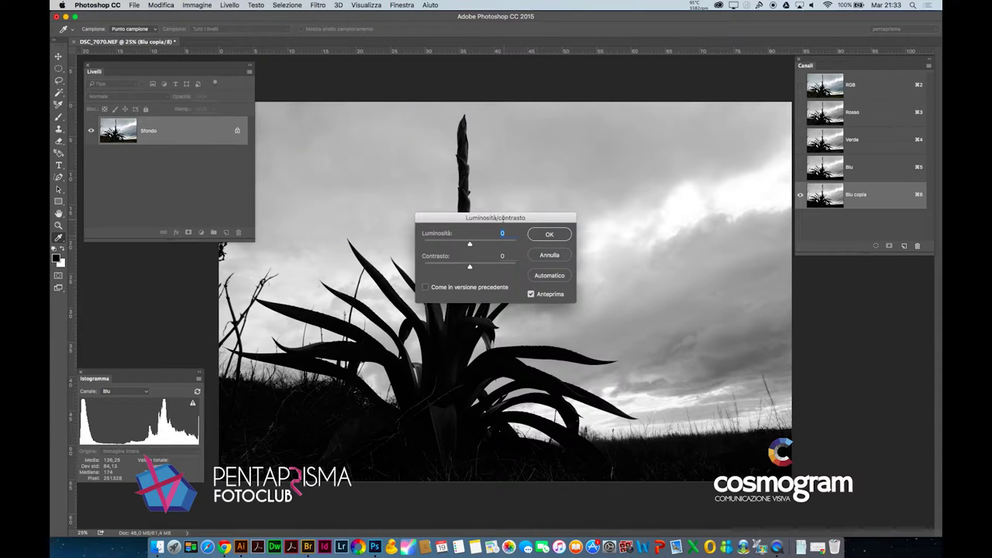
left_click_drag(480, 218, 630, 183)
left_click_drag(620, 231, 679, 233)
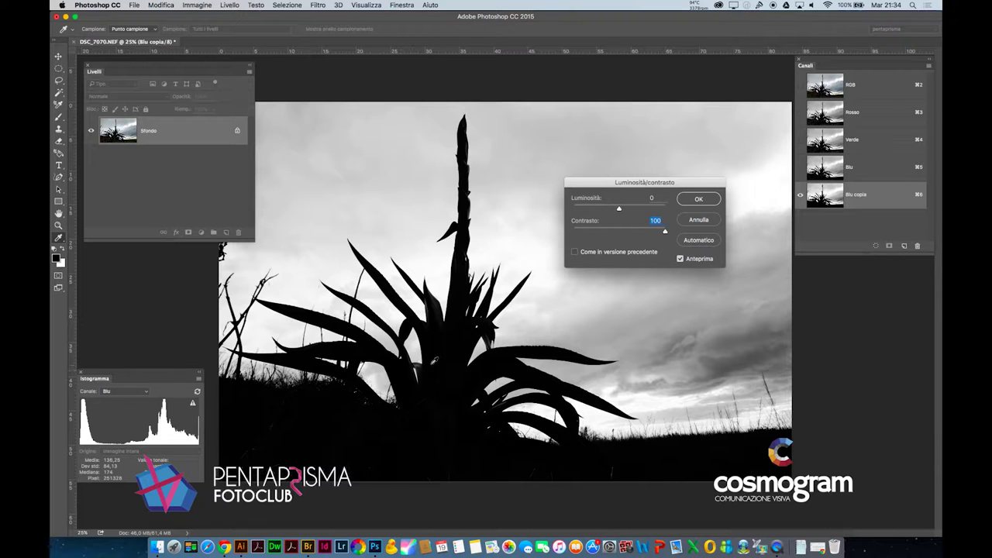
mouse_move(633, 206)
left_mouse_down()
mouse_move(660, 209)
mouse_move(647, 207)
left_mouse_up()
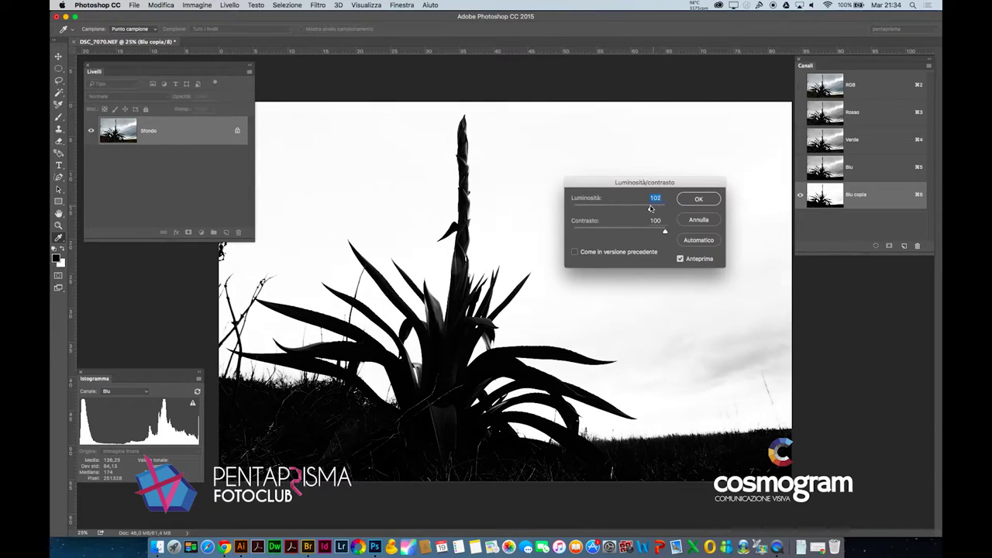
left_click(698, 199)
Step: Apply a second Brightness/Contrast pass to Blu copia: contrast 100, slightly brighter
left_click(197, 5)
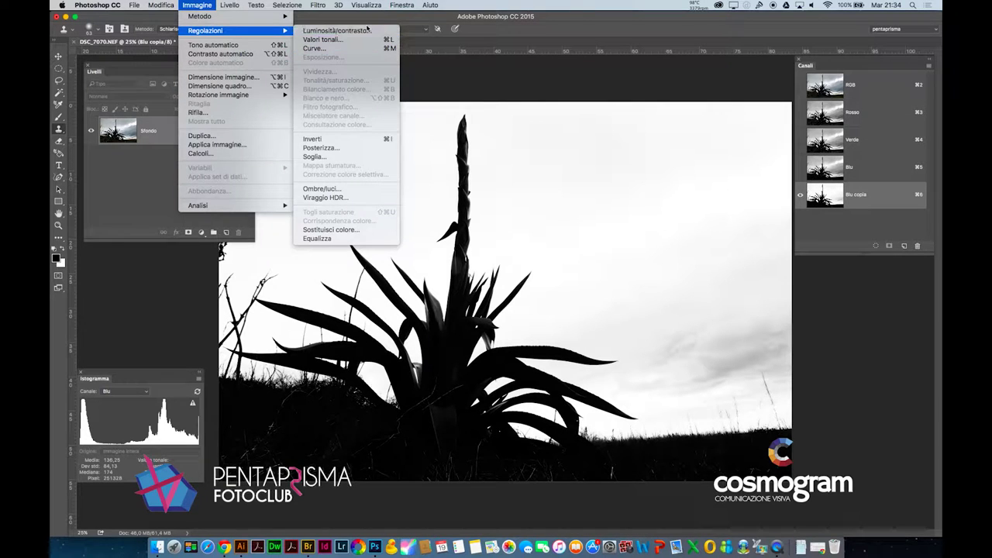
left_click(367, 30)
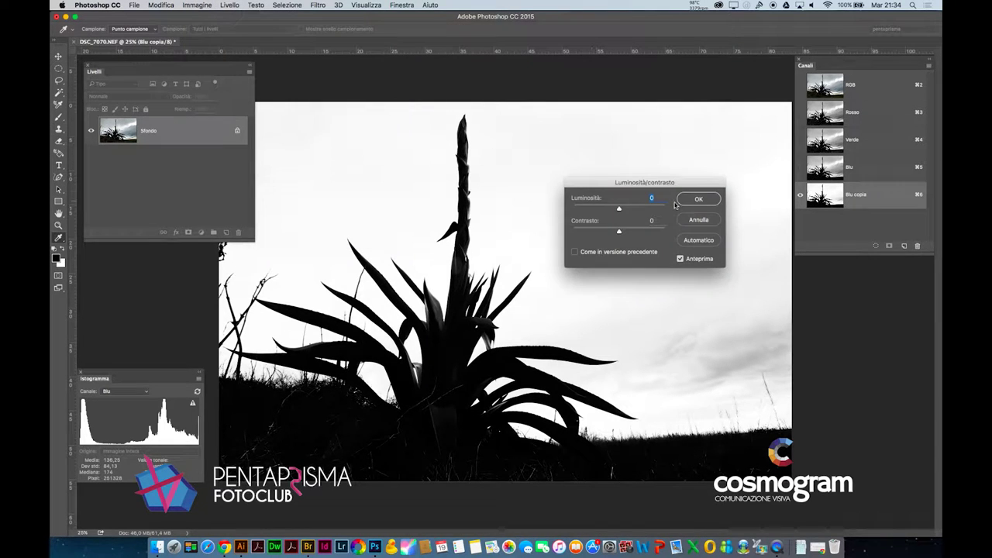
left_click_drag(651, 233, 667, 231)
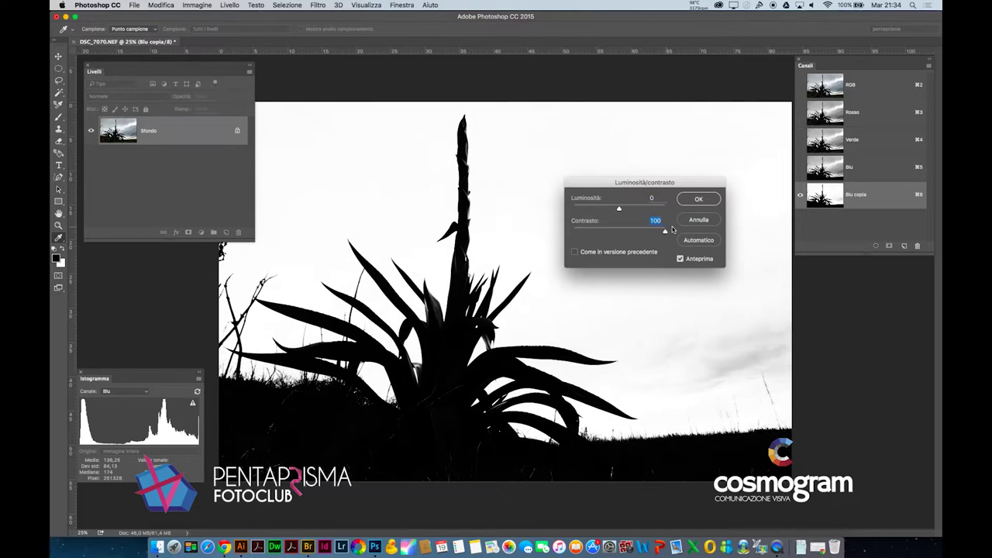
left_click_drag(619, 209, 622, 208)
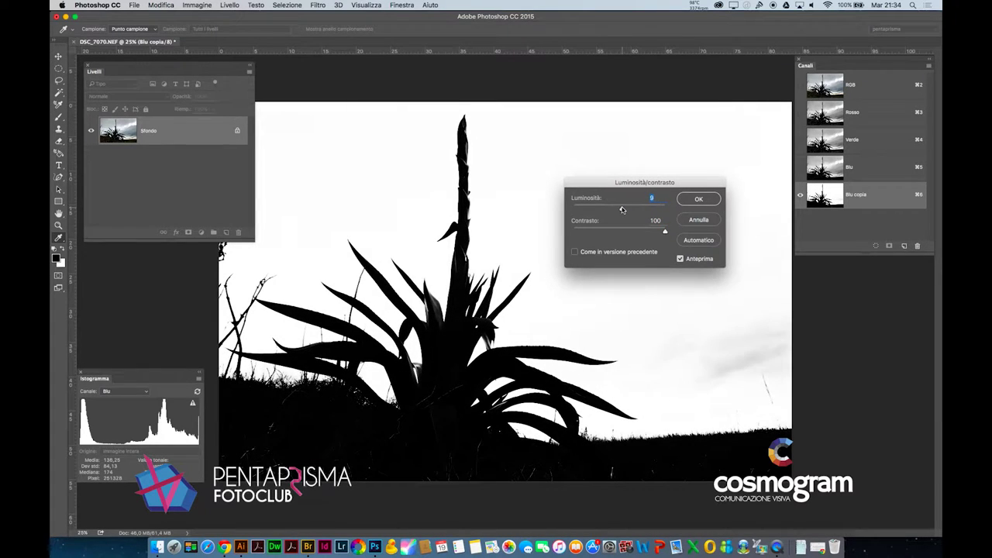
left_click(697, 200)
key("s")
Step: Apply a third Brightness/Contrast pass to Blu copia with contrast at maximum
left_click(186, 5)
mouse_move(205, 30)
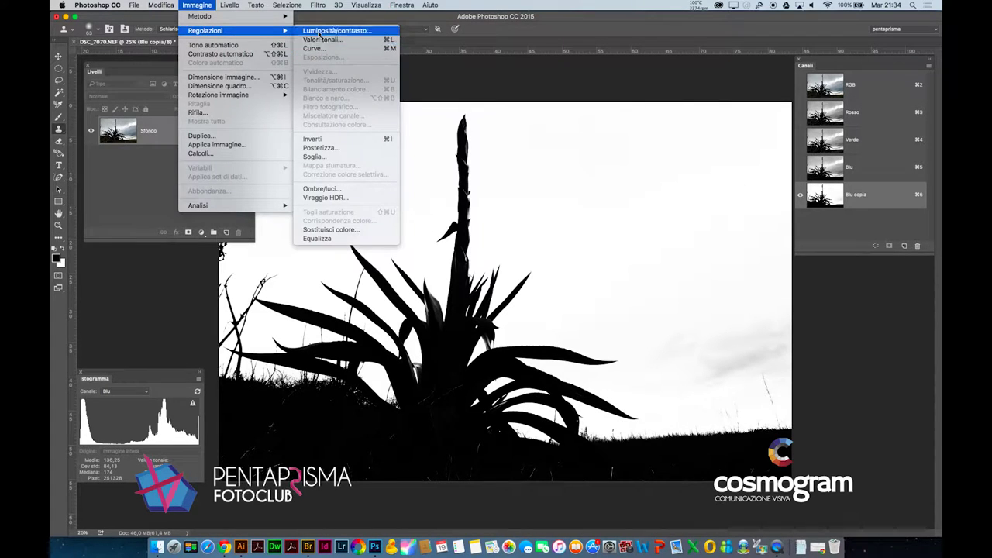
left_click(329, 30)
left_click_drag(619, 231, 658, 233)
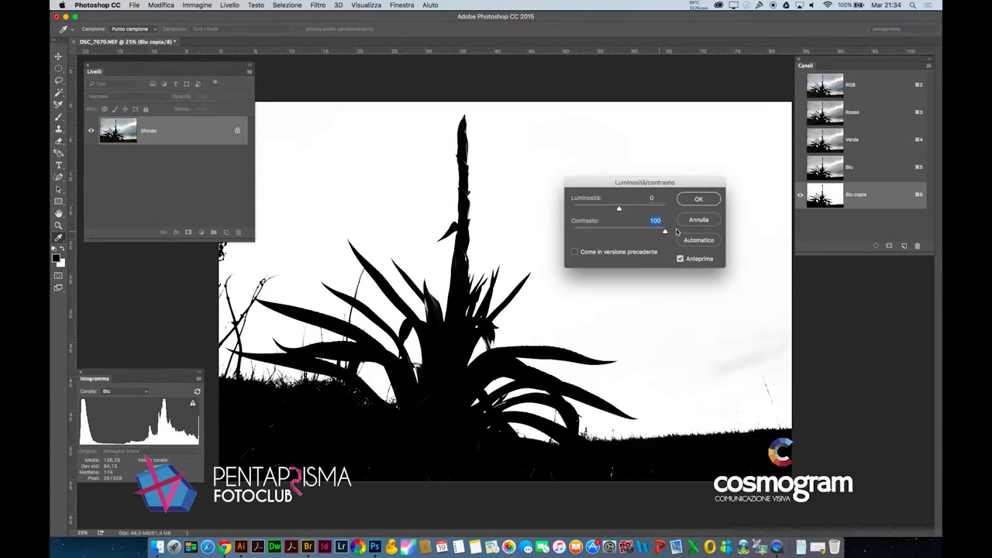
left_click(700, 198)
key("s")
key("ctrl+m")
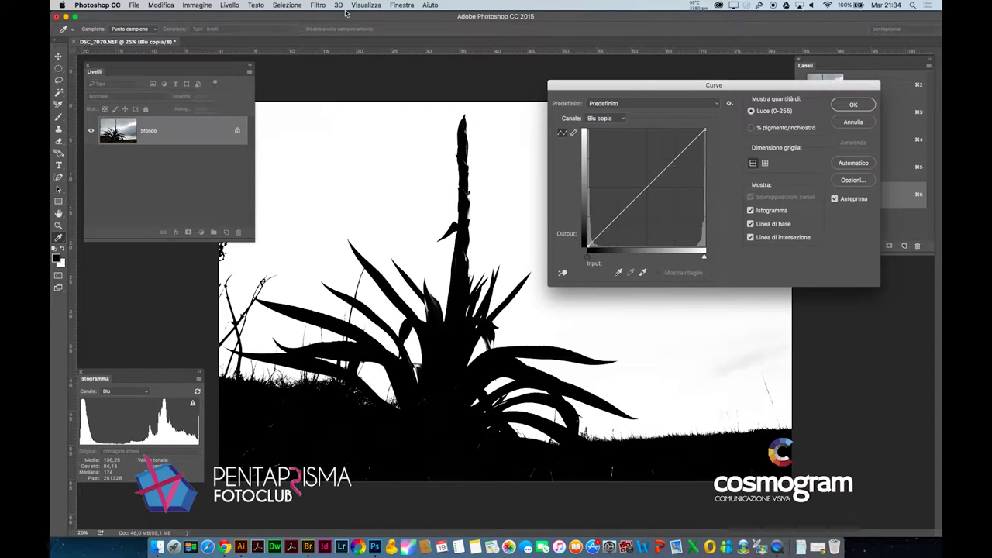
Step: Apply a steep S-shaped curve to Blu copia, crushing midtones and shadows toward black
key("Escape")
left_click(197, 5)
mouse_move(225, 30)
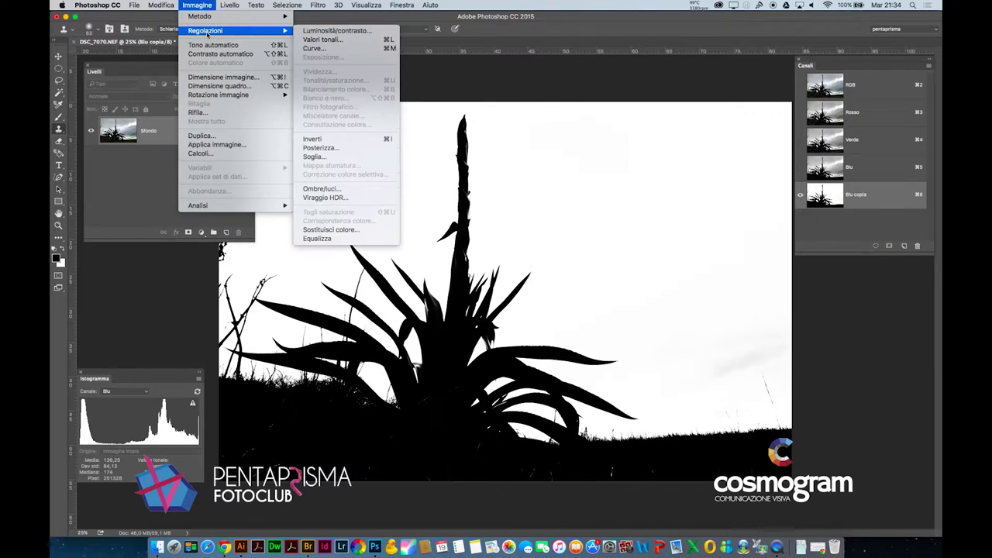
left_click(314, 48)
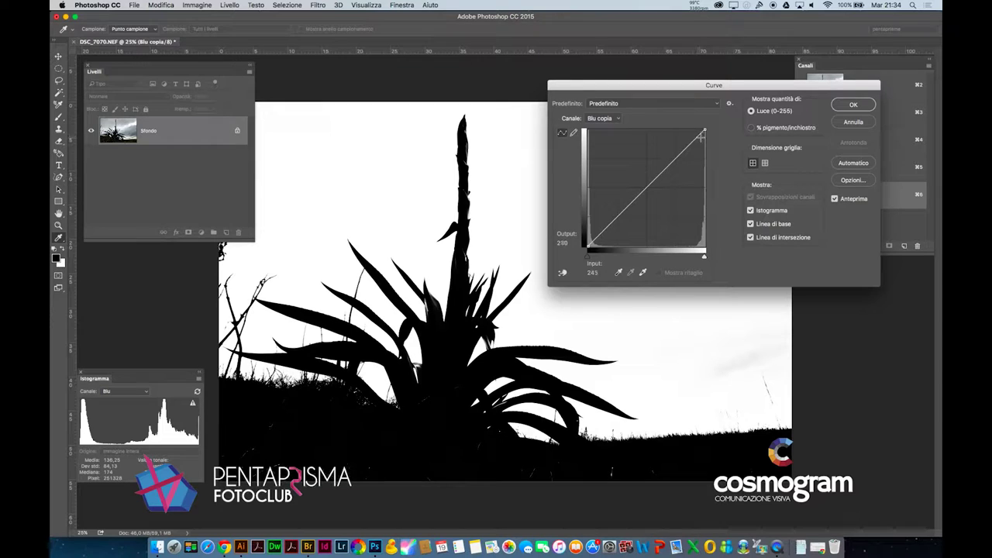
mouse_move(685, 148)
left_mouse_down()
mouse_move(681, 139)
mouse_move(693, 149)
left_mouse_up()
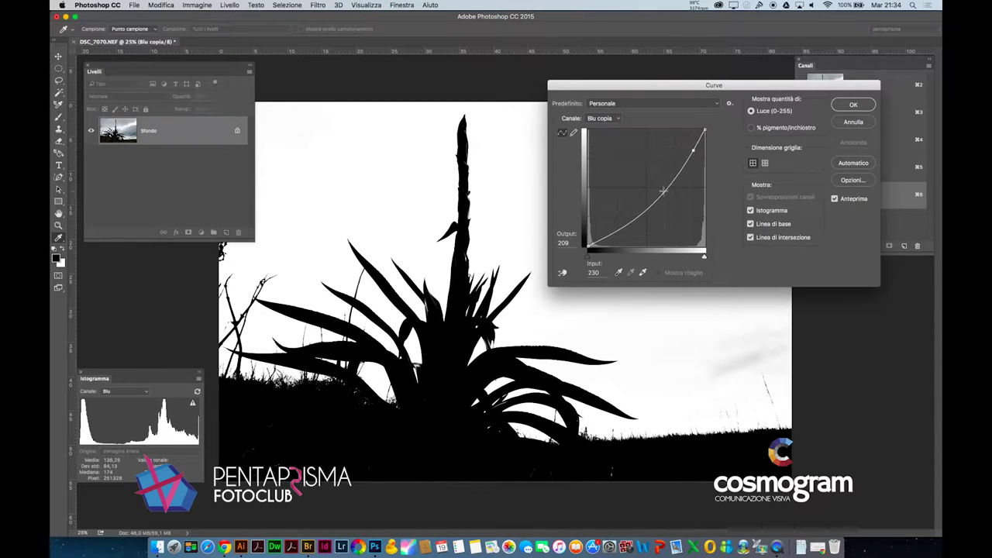
mouse_move(618, 228)
left_mouse_down()
mouse_move(609, 214)
mouse_move(645, 234)
left_mouse_up()
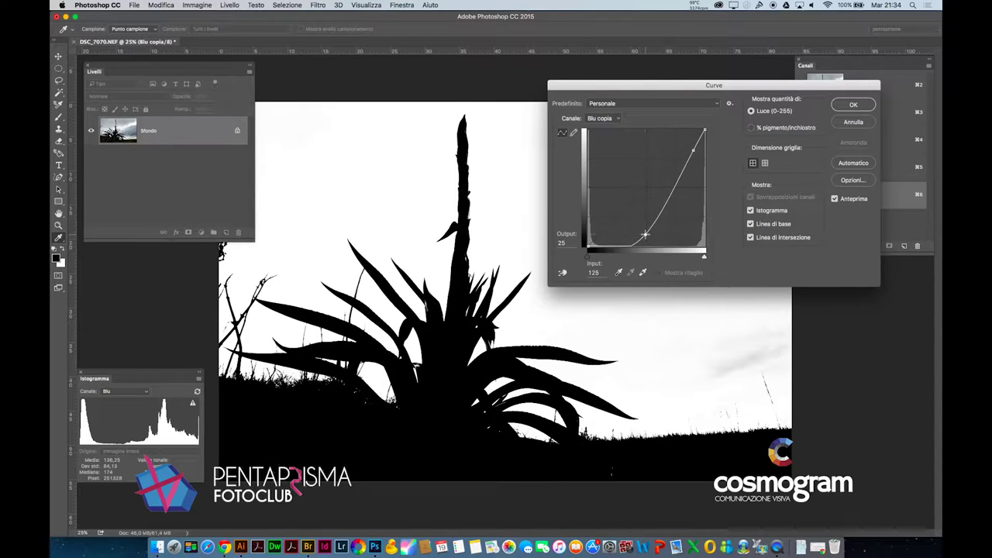
left_click(850, 104)
scroll(527, 328, "up", 2)
scroll(535, 333, "up", 3)
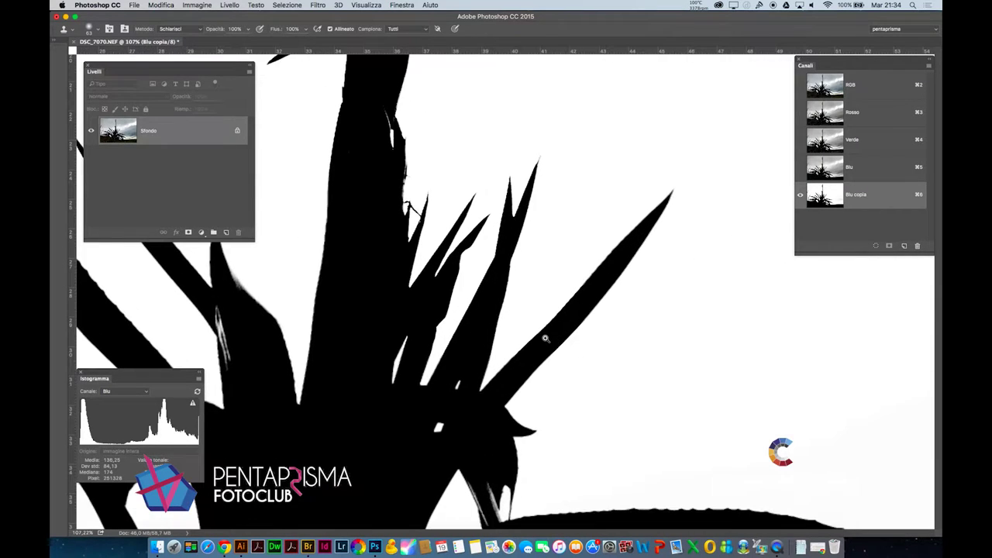
scroll(544, 338, "up", 2)
left_click_drag(569, 347, 577, 351)
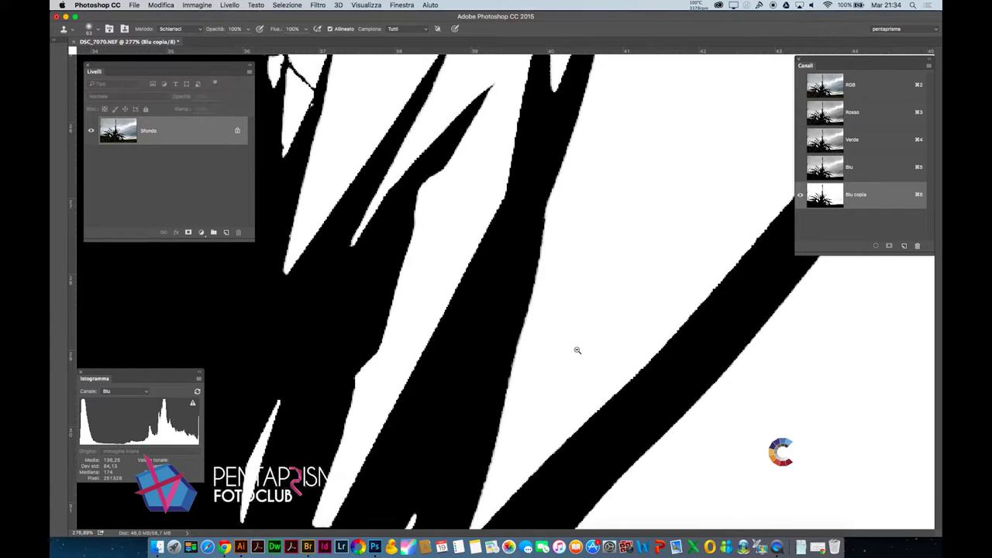
mouse_move(491, 350)
left_mouse_down()
mouse_move(516, 312)
mouse_move(653, 239)
left_mouse_up()
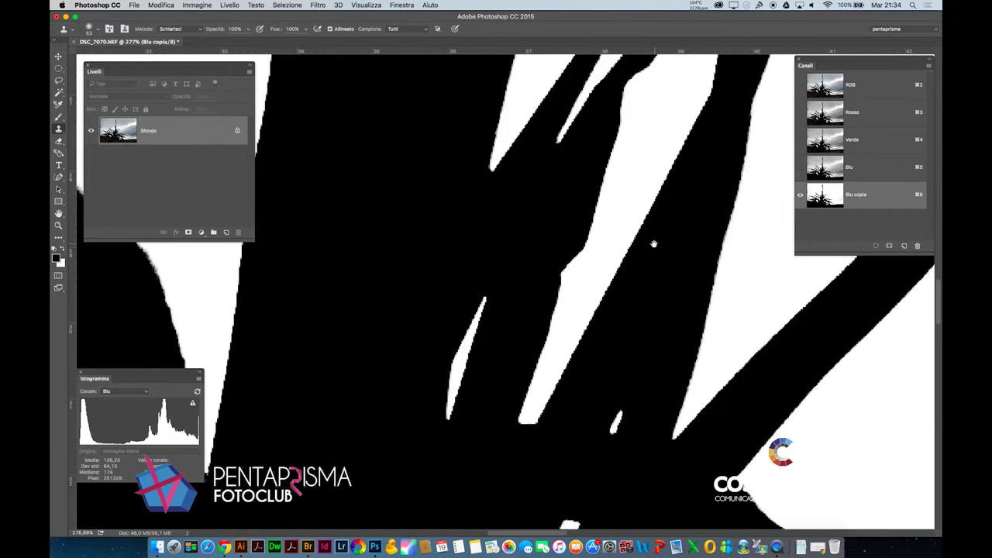
left_click_drag(491, 303, 676, 271)
left_click_drag(316, 287, 511, 283)
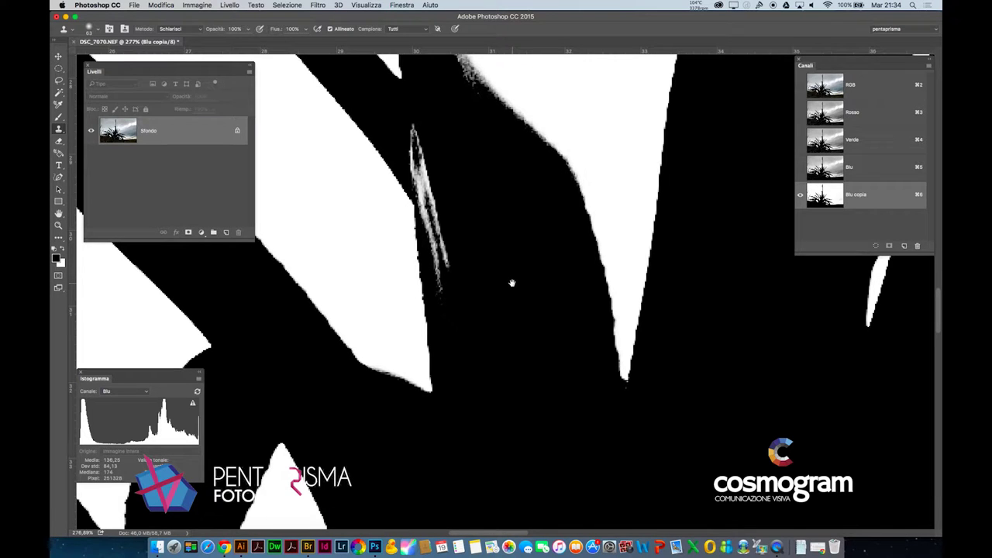
left_click_drag(511, 282, 635, 191)
left_click_drag(480, 303, 576, 259)
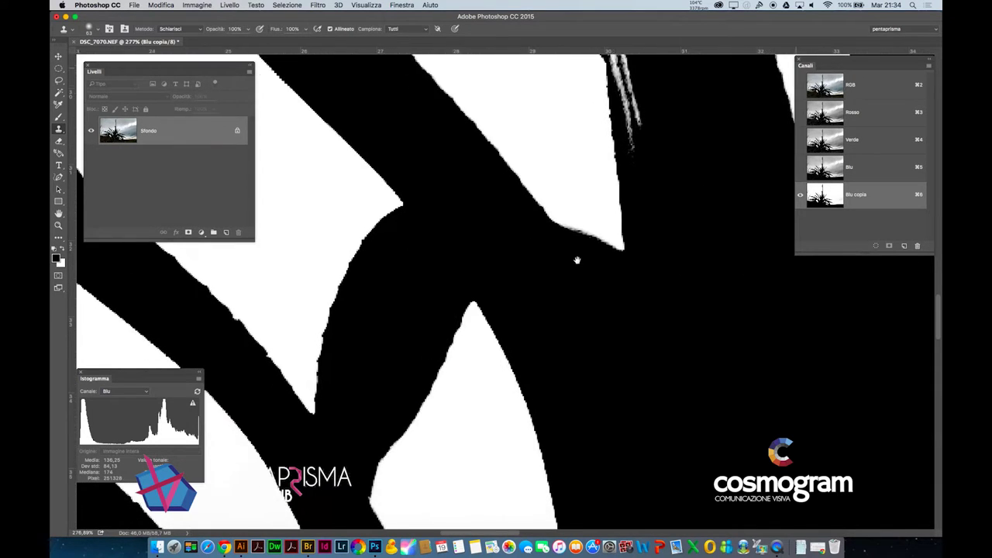
left_click_drag(482, 305, 607, 178)
mouse_move(470, 348)
left_mouse_down()
mouse_move(581, 199)
mouse_move(589, 201)
left_mouse_up()
mouse_move(465, 365)
left_mouse_down()
mouse_move(591, 162)
mouse_move(575, 205)
left_mouse_up()
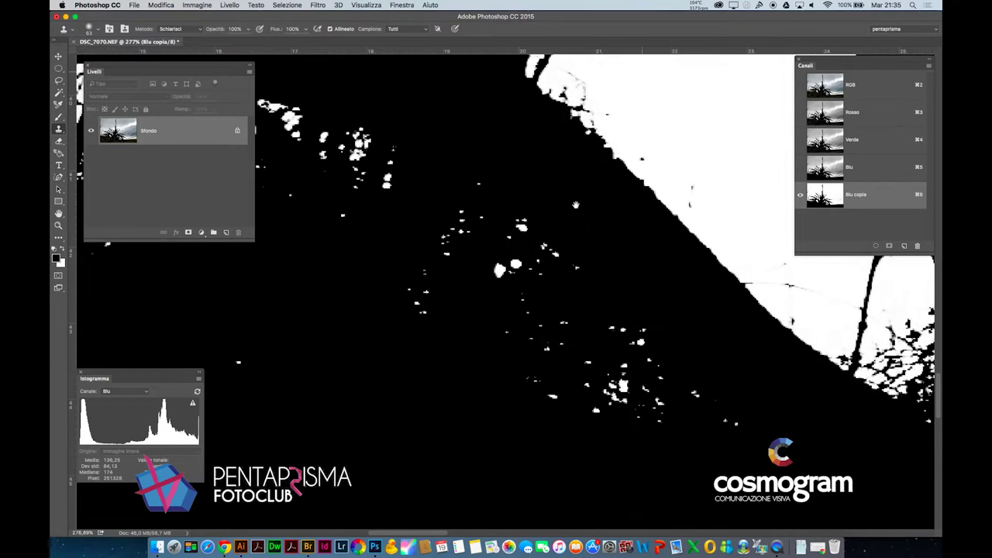
left_click_drag(629, 172, 456, 348)
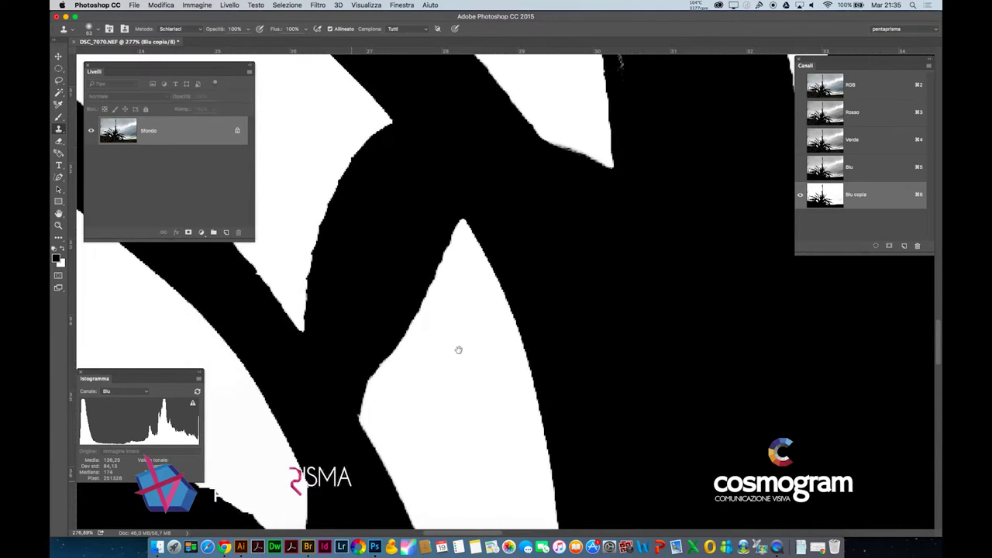
mouse_move(533, 230)
left_mouse_down()
mouse_move(403, 287)
mouse_move(449, 321)
left_mouse_up()
left_click_drag(914, 325, 449, 322)
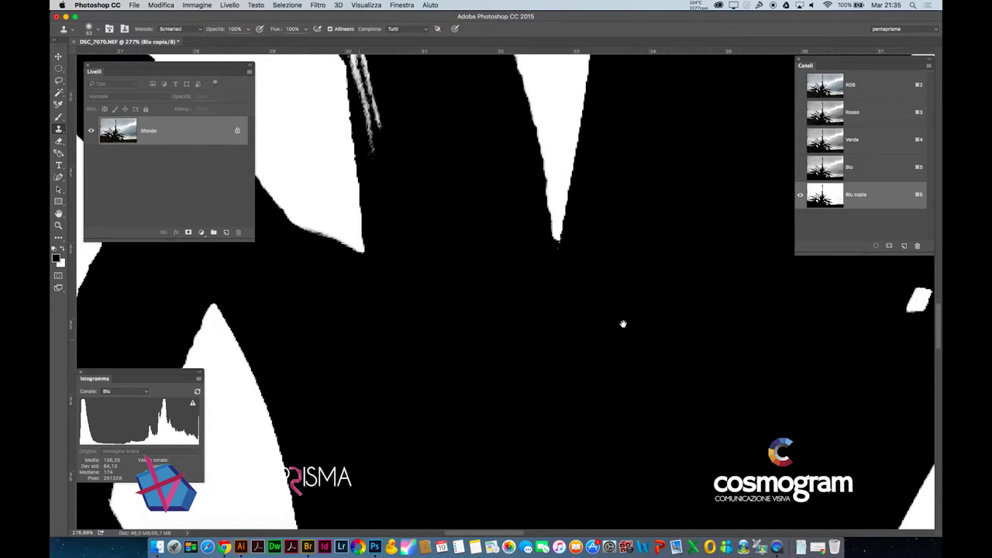
left_click_drag(647, 307, 657, 364)
left_click_drag(914, 321, 545, 318)
left_click_drag(676, 324, 489, 336)
mouse_move(915, 326)
left_mouse_down()
mouse_move(613, 330)
mouse_move(721, 328)
mouse_move(622, 341)
mouse_move(657, 184)
left_mouse_up()
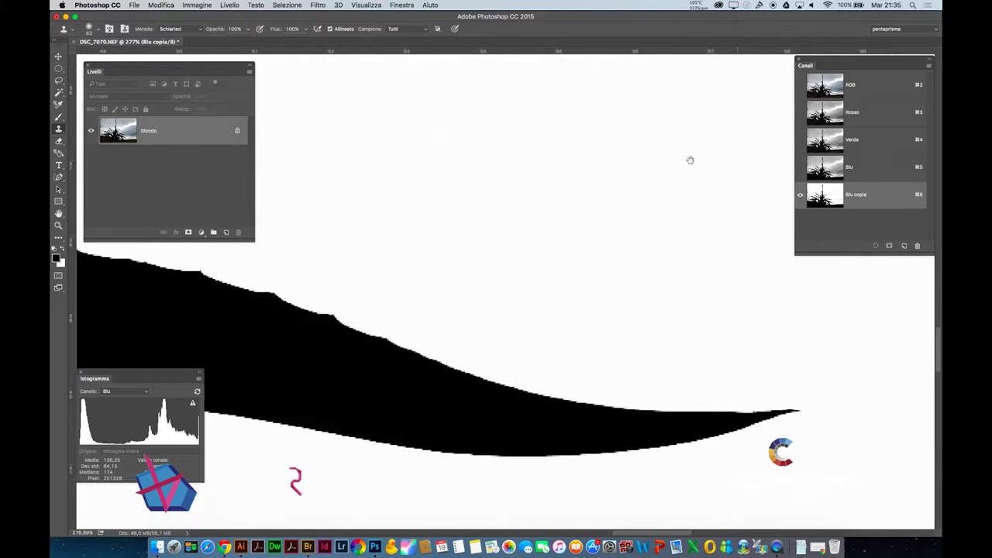
left_click(554, 302, "alt")
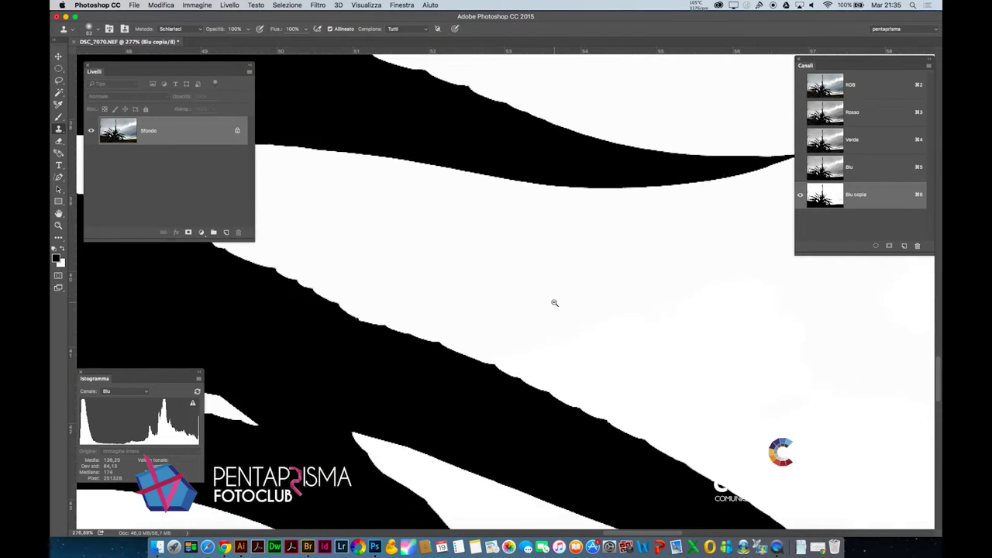
left_click(554, 302)
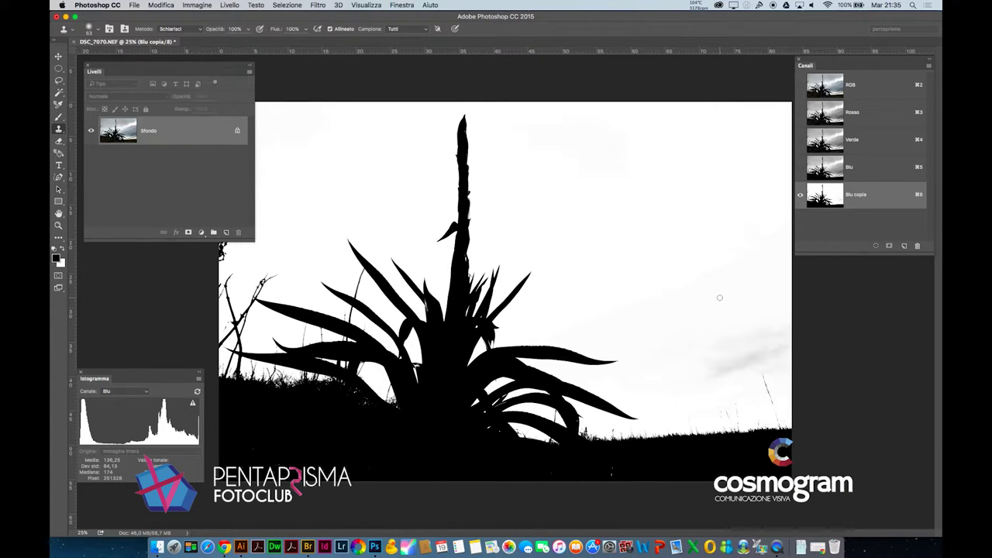
Step: Brush the grey smudge in the Blu copia sky to white, undoing the stray grass stroke
key("b")
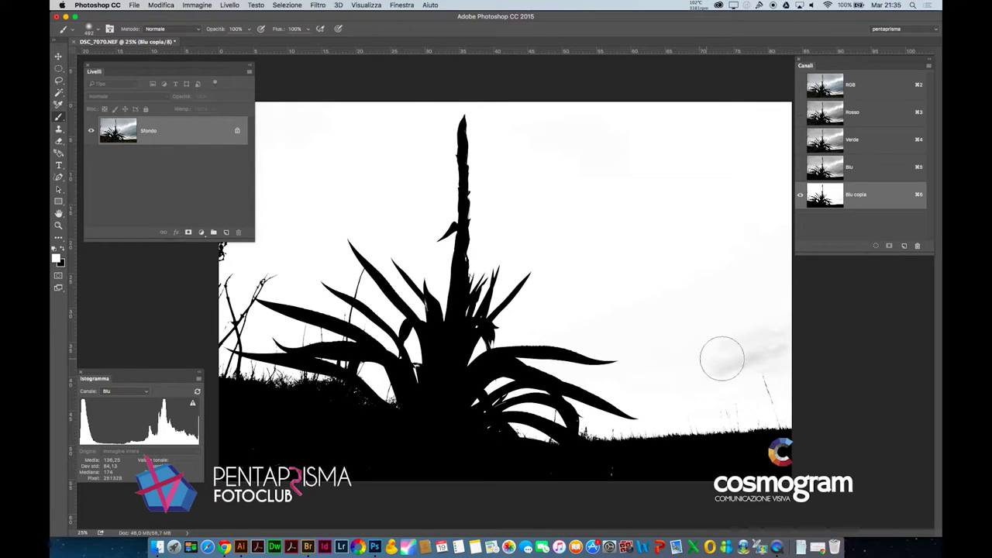
left_click_drag(721, 358, 756, 322)
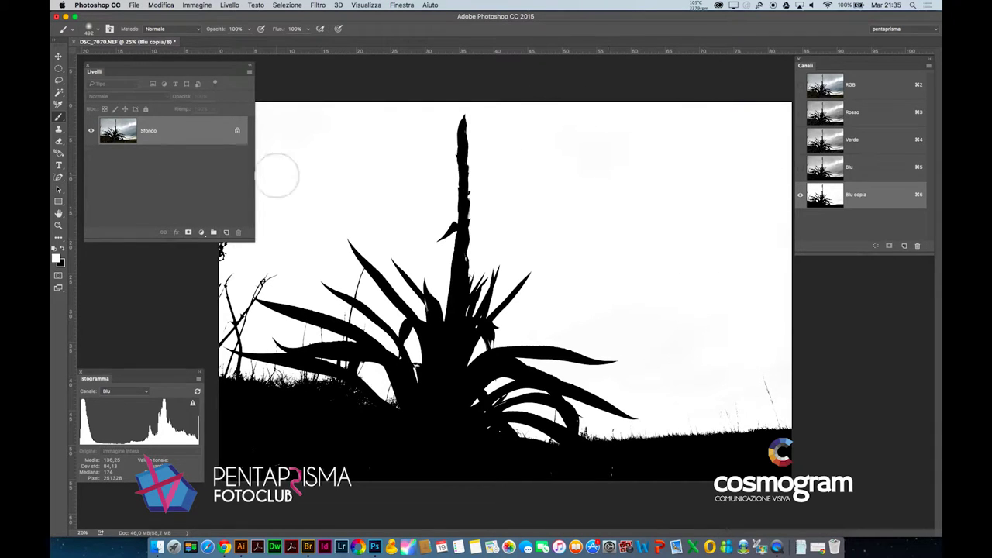
key("Tab")
mouse_move(222, 221)
left_mouse_down()
mouse_move(237, 300)
mouse_move(270, 338)
left_mouse_up()
key("ctrl+z")
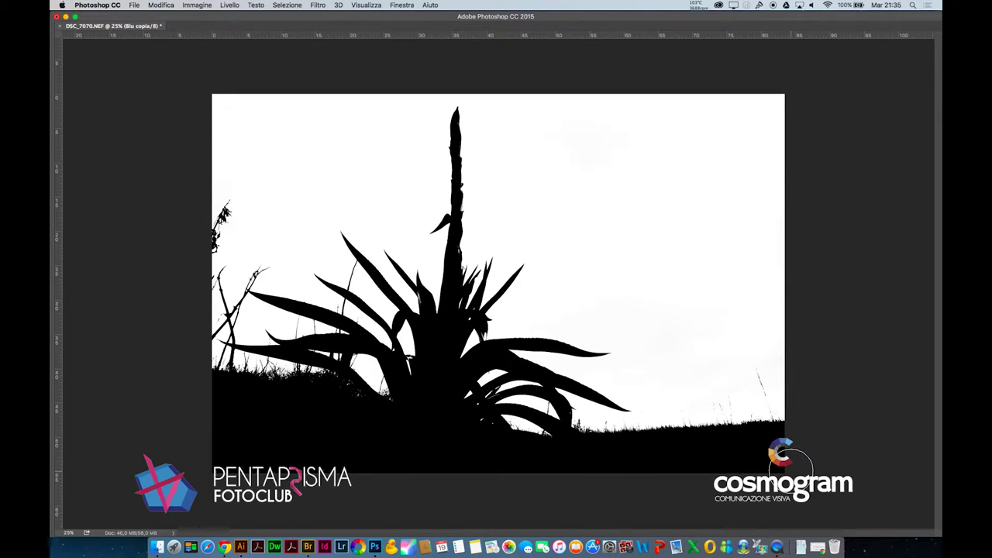
Step: Leave Quick Mask, restore the panels and return to the full-colour RGB composite
key("q")
key("Tab")
key("super+2")
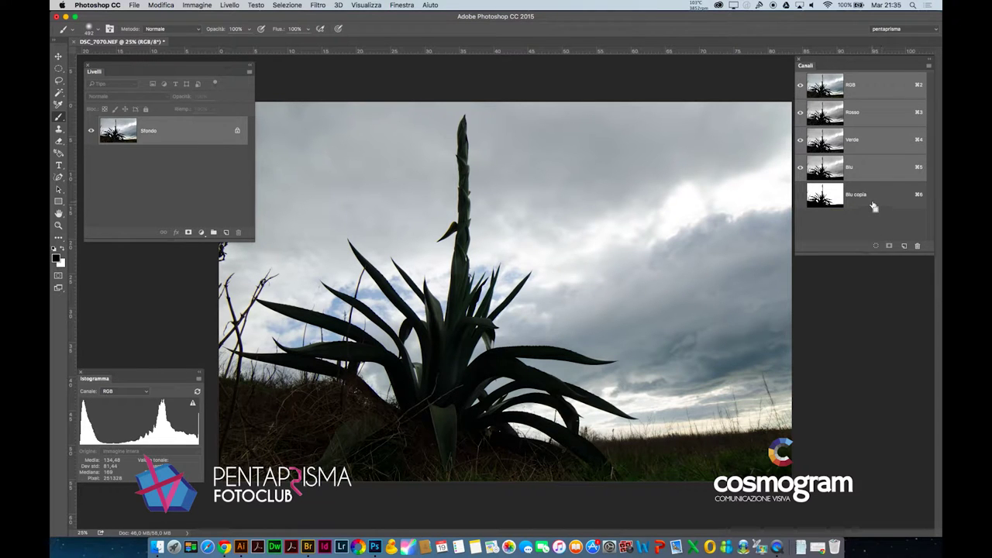
Step: Load the Blu copia channel as a selection and zoom in to inspect the leaf edges
left_click(825, 199, "super")
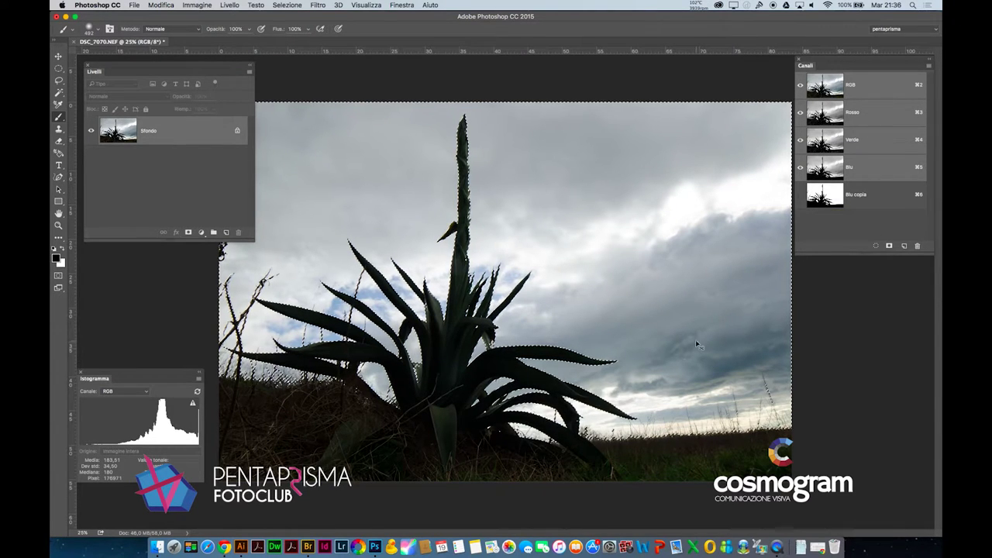
left_click_drag(568, 433, 626, 459)
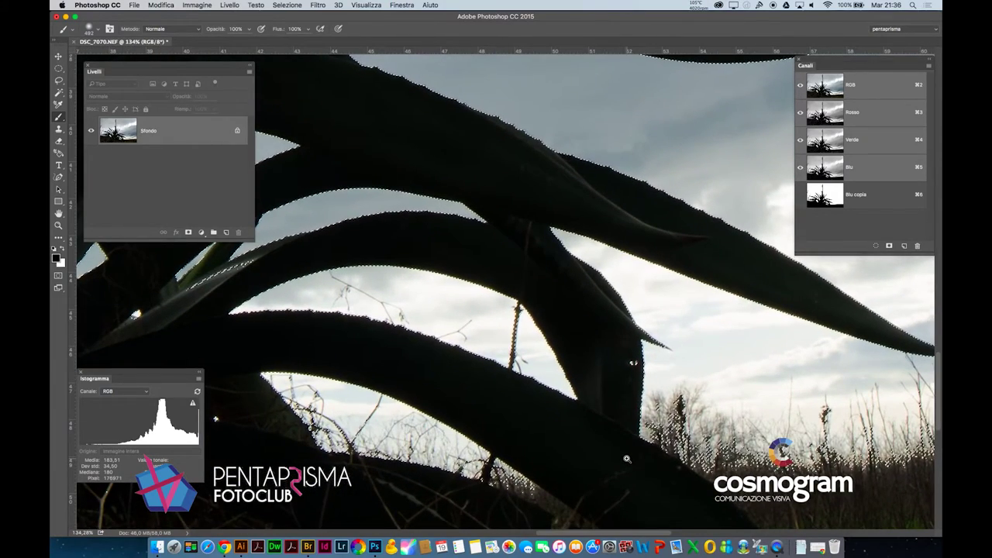
left_click_drag(620, 223, 669, 220)
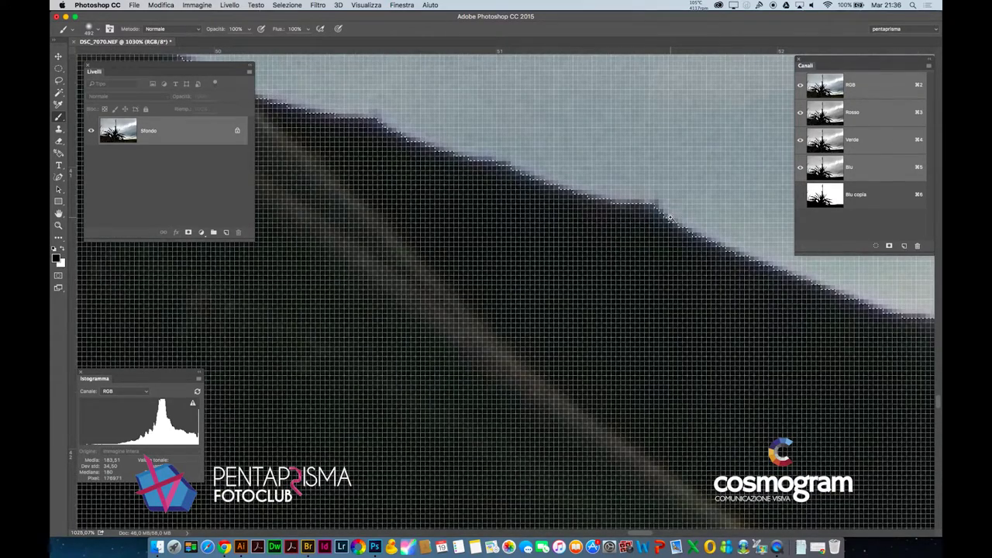
scroll(597, 271, "down", 3)
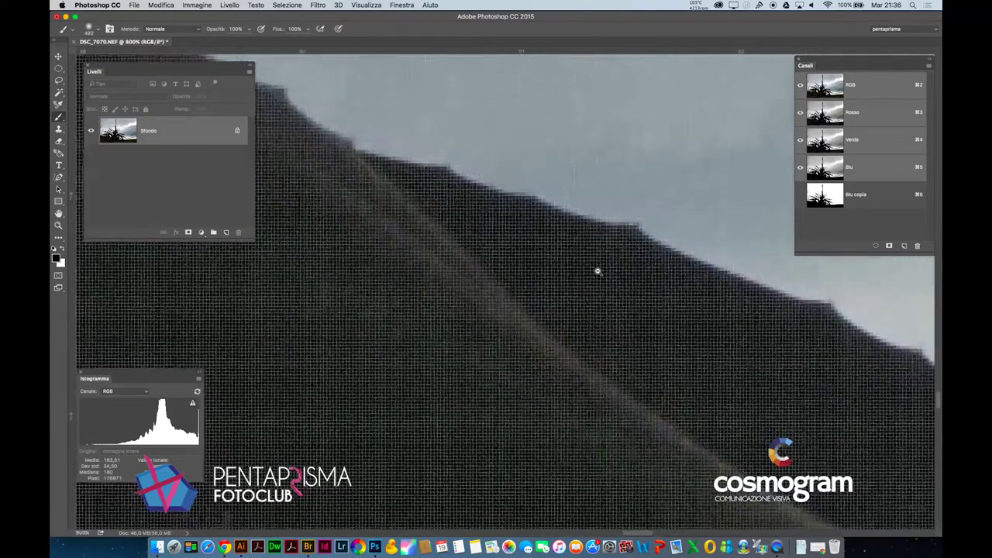
scroll(597, 271, "down", 2)
scroll(596, 271, "down", 2)
scroll(596, 271, "down", 2)
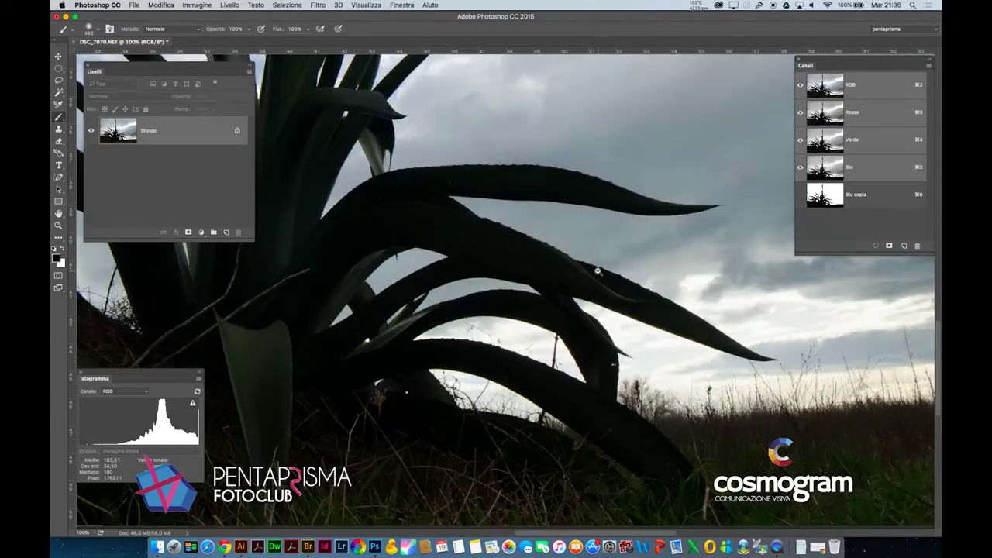
scroll(597, 271, "down", 1)
scroll(596, 271, "down", 2)
scroll(597, 271, "down", 2)
scroll(597, 271, "down", 1)
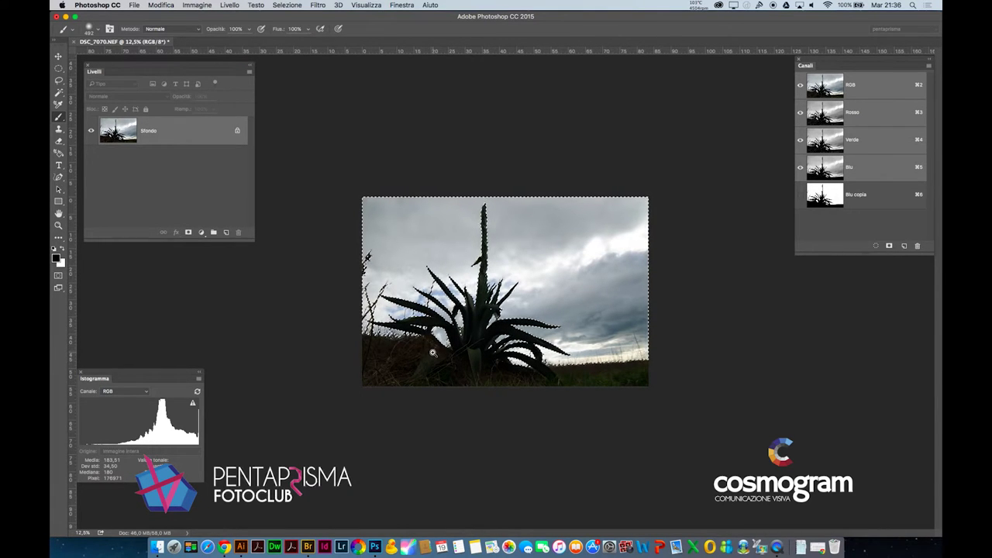
Step: Check the selection at the plant's base and bottom edge, then zoom back out to 25%
left_click_drag(432, 353, 512, 385)
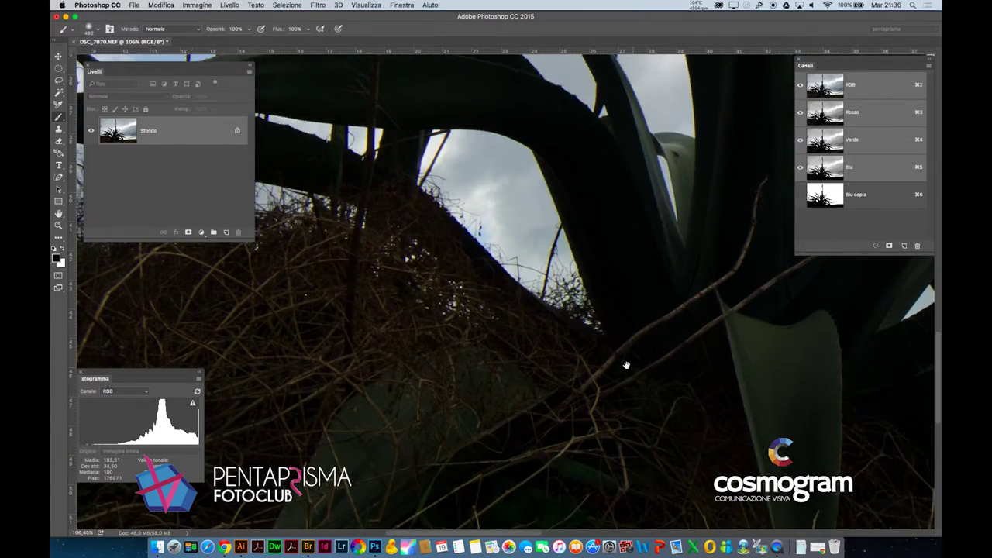
left_click_drag(627, 365, 609, 177)
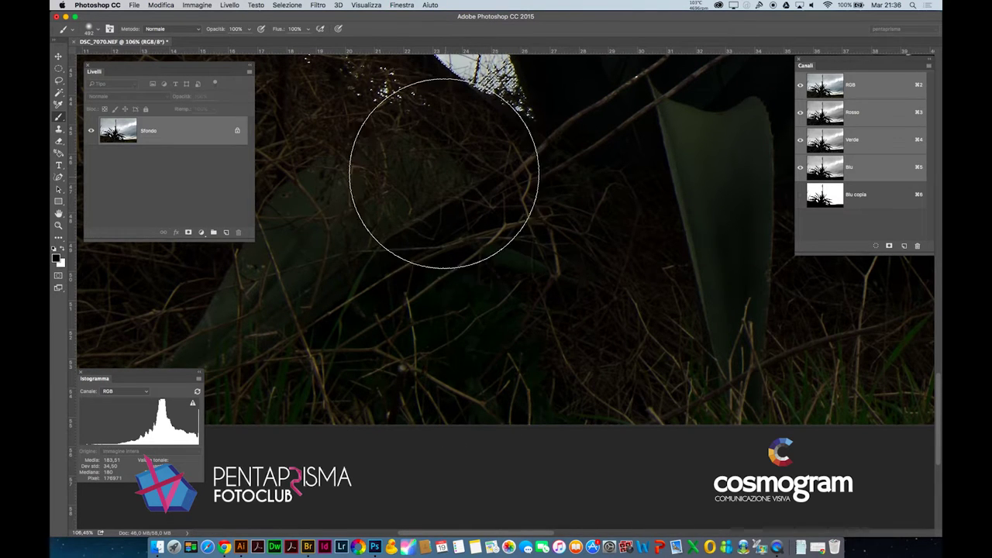
left_click(528, 268, "alt")
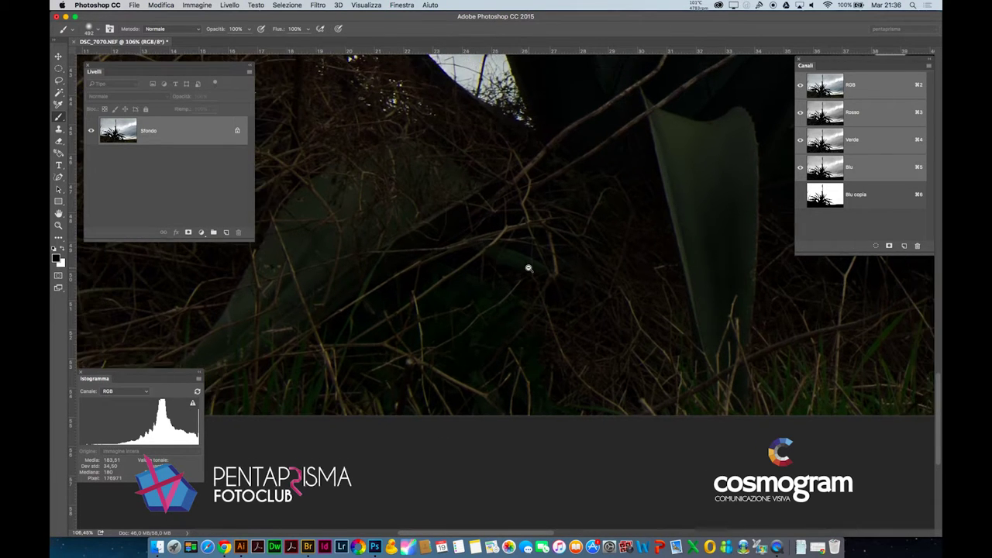
left_click(528, 268, "alt")
left_click(528, 268, "alt")
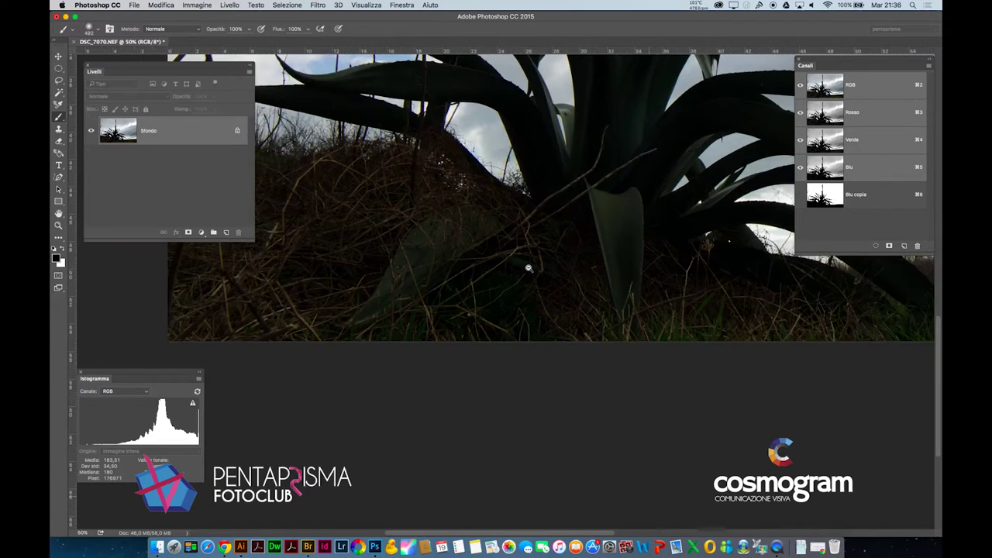
left_click(528, 268, "alt")
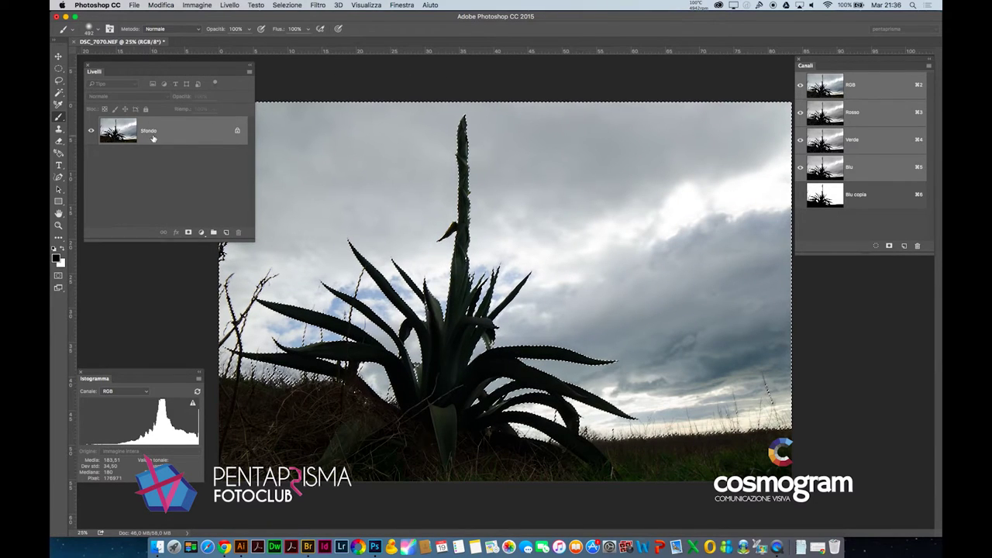
Step: Add a Curves adjustment layer masked to the sky and pull its curve down to darken
left_click(201, 232)
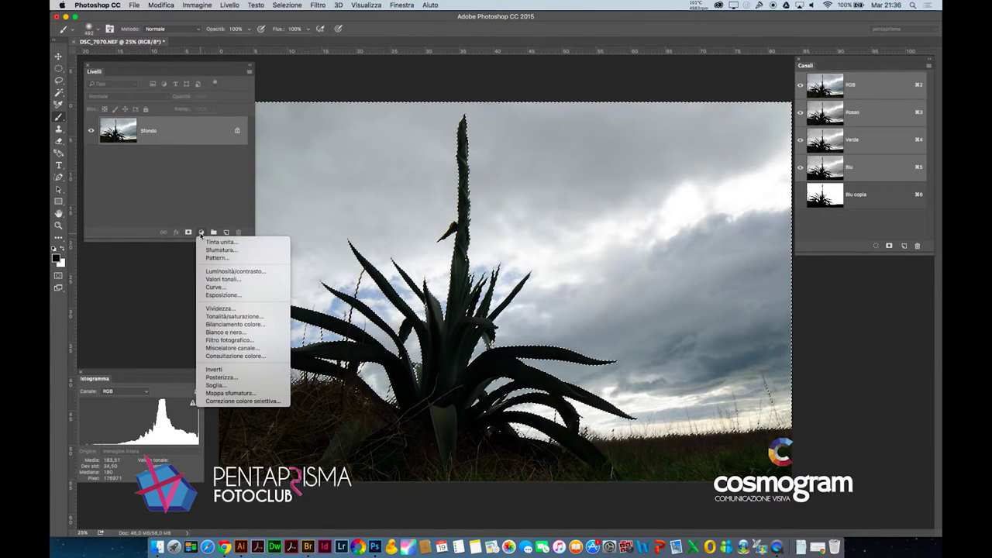
left_click(215, 286)
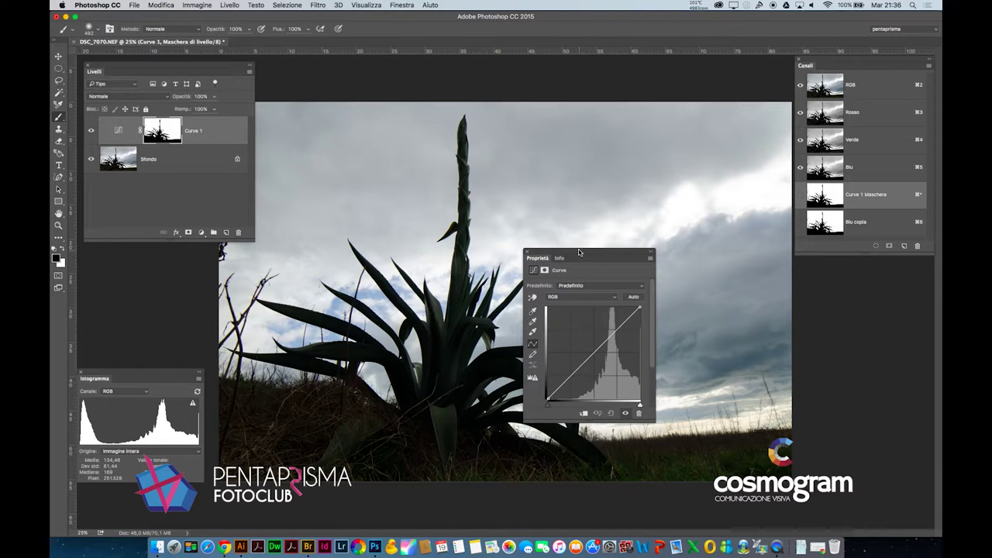
left_click_drag(578, 253, 857, 262)
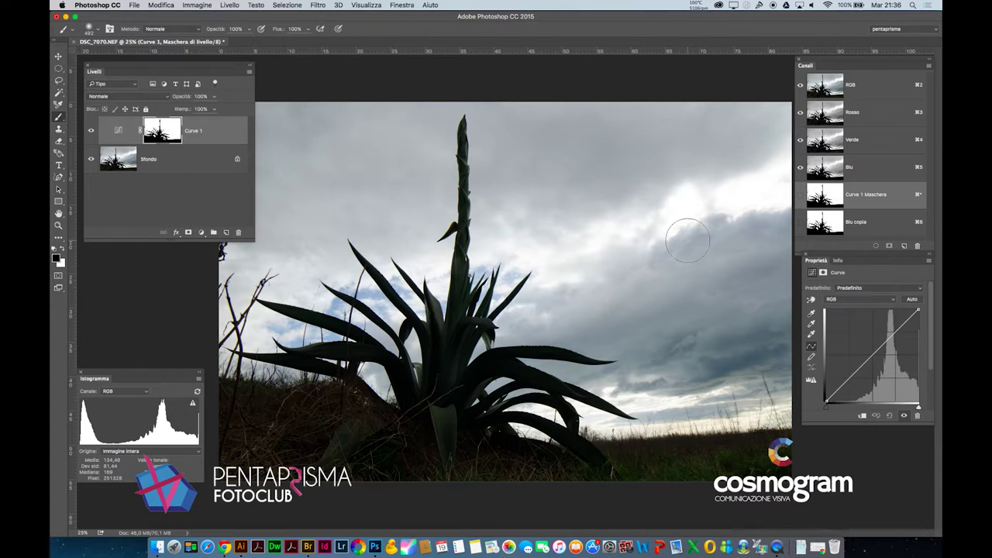
left_click_drag(875, 352, 884, 372)
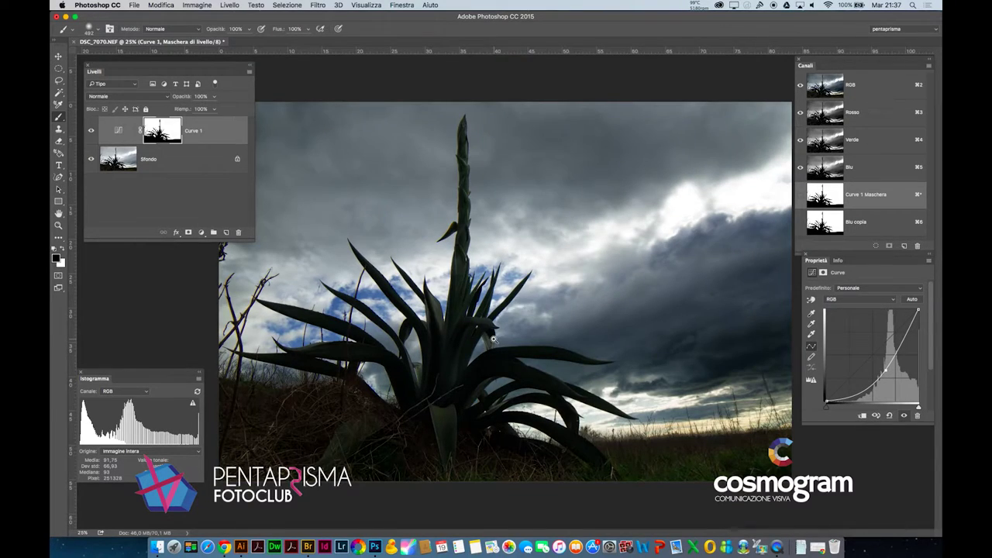
Step: Zoom in on the leaf edges, toggle Curve 1 to compare, then zoom back out
left_click_drag(493, 338, 586, 402)
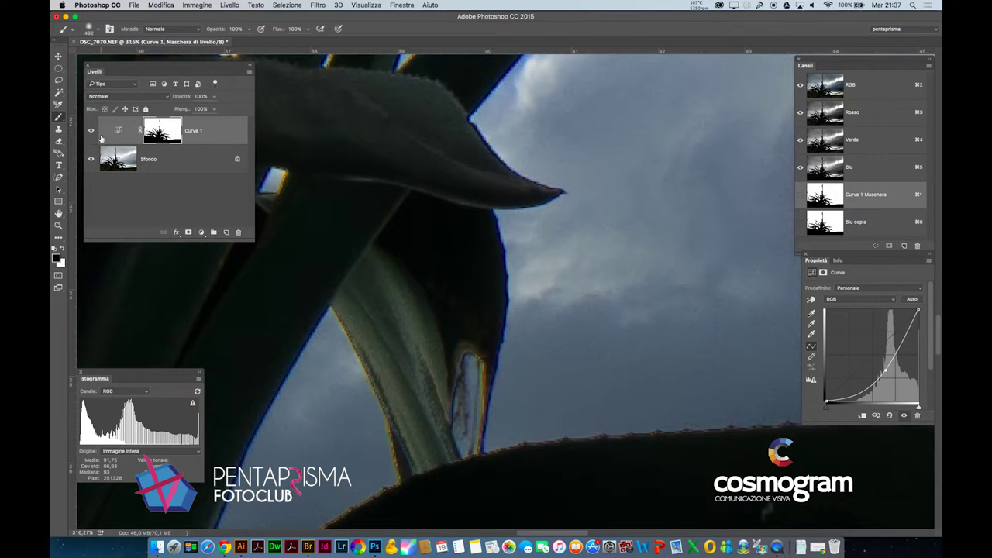
left_click(91, 131)
scroll(601, 288, "up", 2)
scroll(601, 289, "down", 2)
scroll(601, 289, "down", 1)
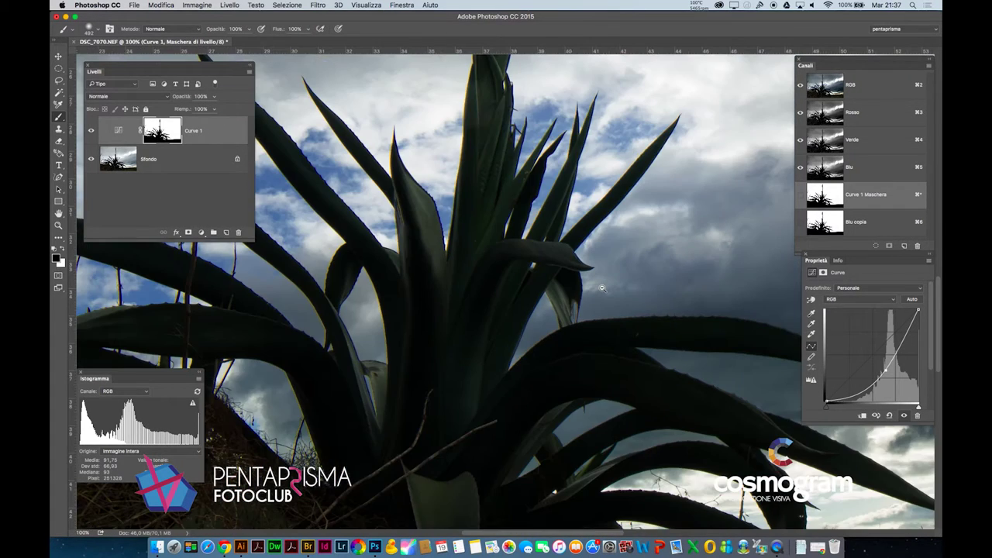
scroll(601, 288, "down", 1)
scroll(601, 288, "down", 1)
scroll(602, 288, "down", 1)
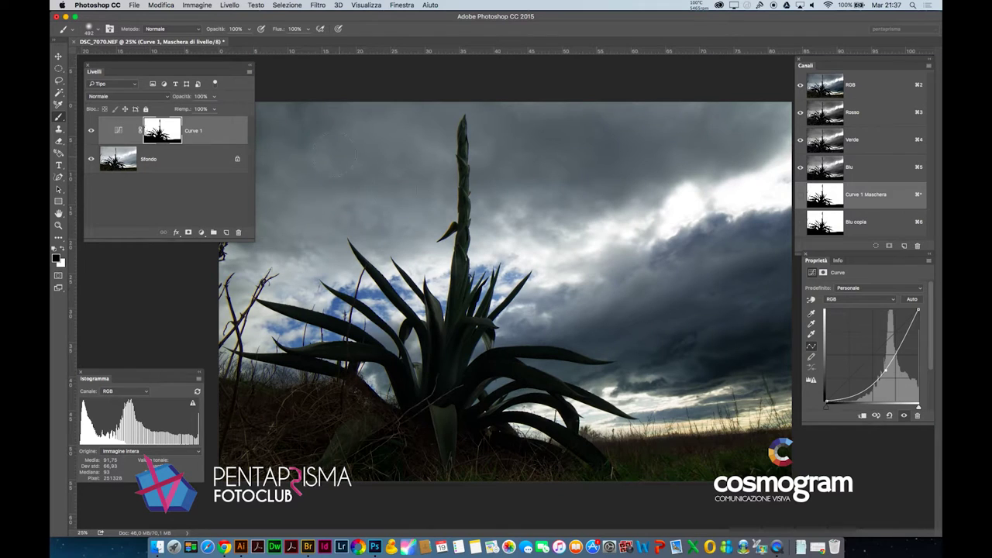
Step: Load the Blu copia channel as a selection and invert it to cover the agave and ground
left_click(823, 225, "super")
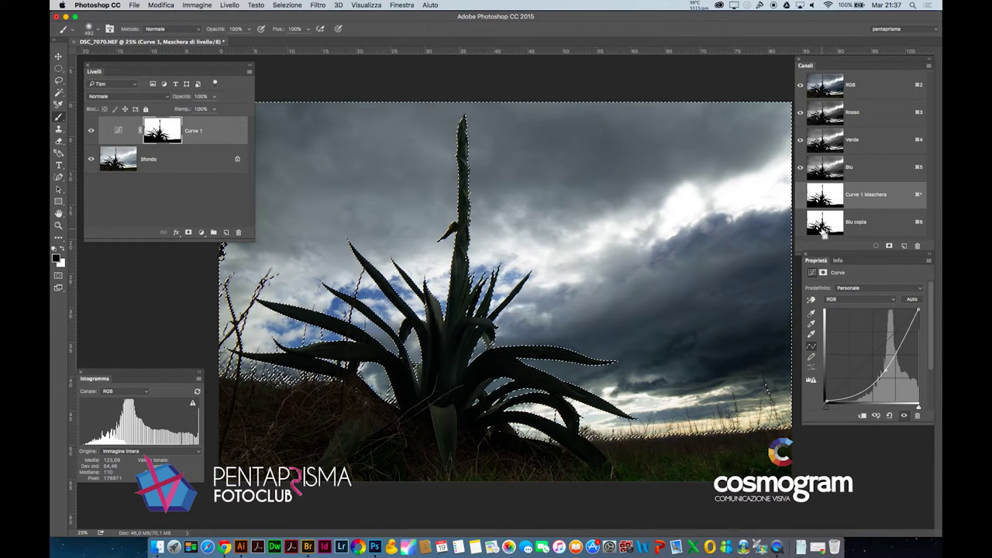
left_click(224, 4)
mouse_move(287, 5)
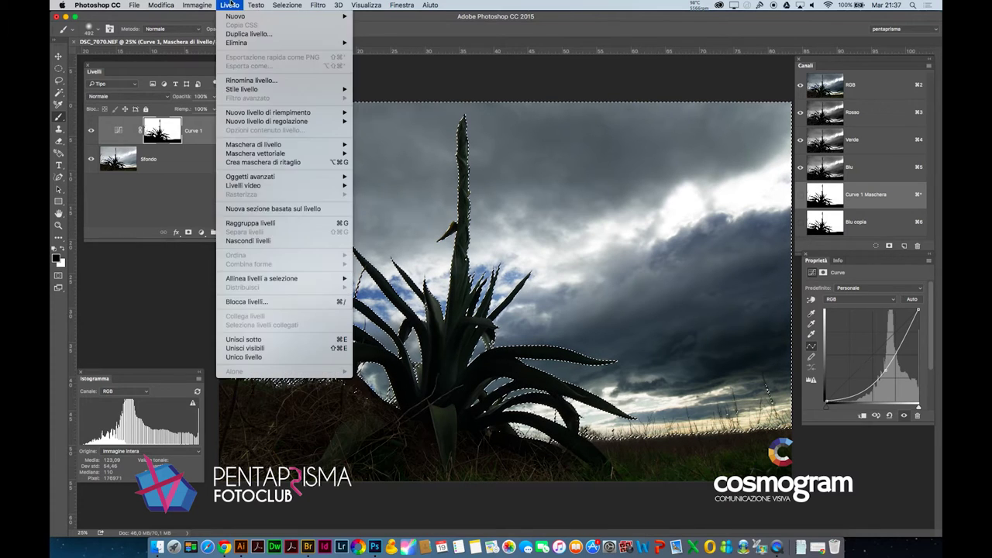
left_click(288, 42)
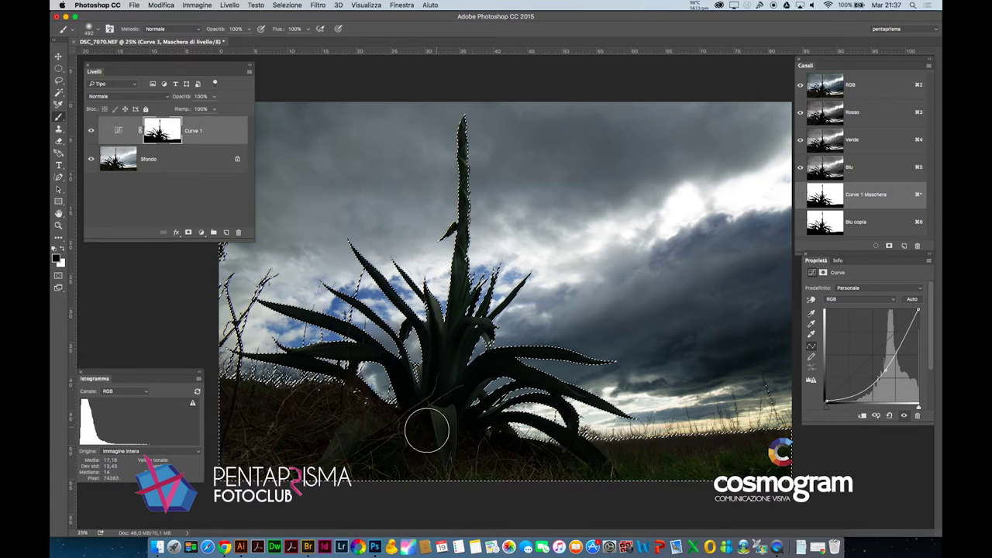
Step: Add Curve 2 on that selection, lifting the curve midpoint to brighten the plant, and inspect it
left_click(202, 232)
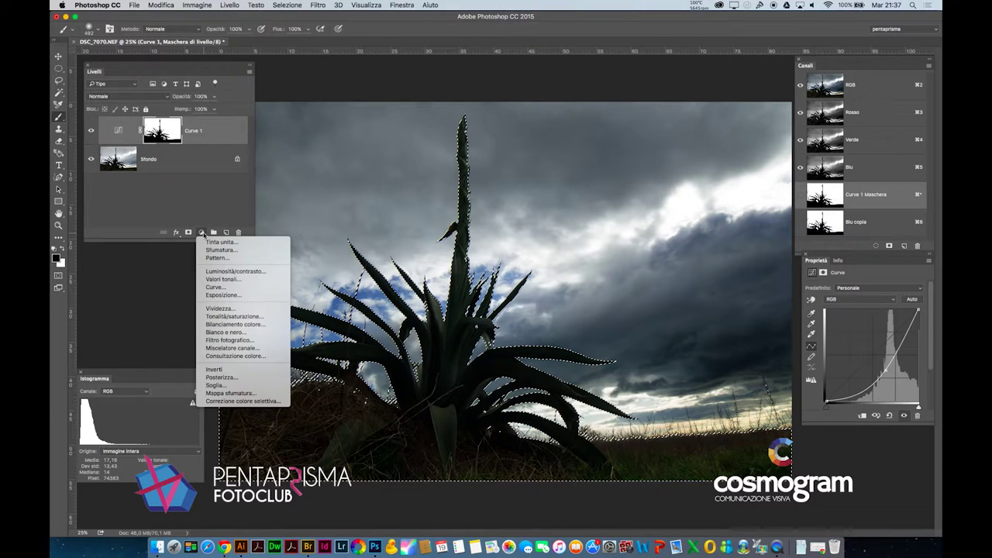
left_click(215, 286)
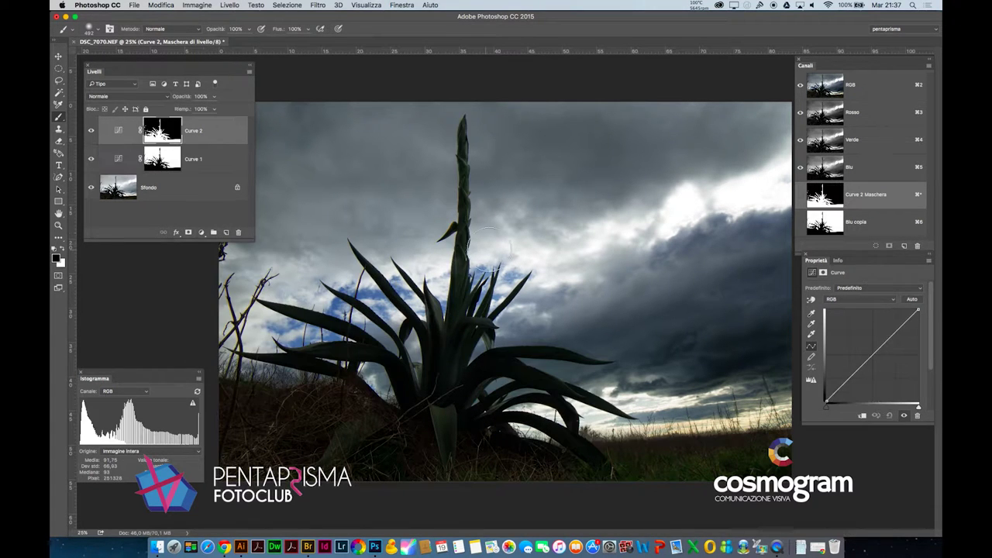
left_click_drag(880, 345, 871, 333)
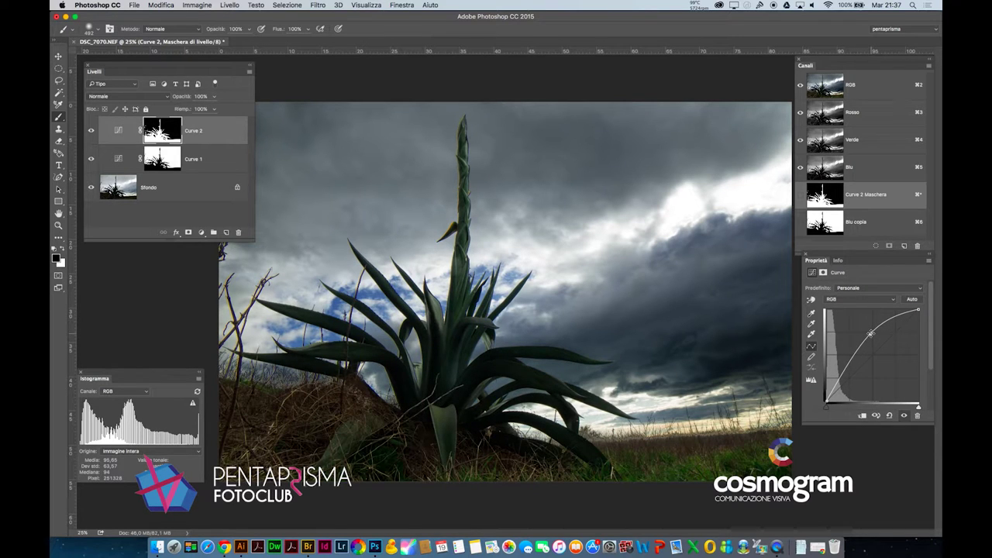
scroll(664, 445, "up", 5)
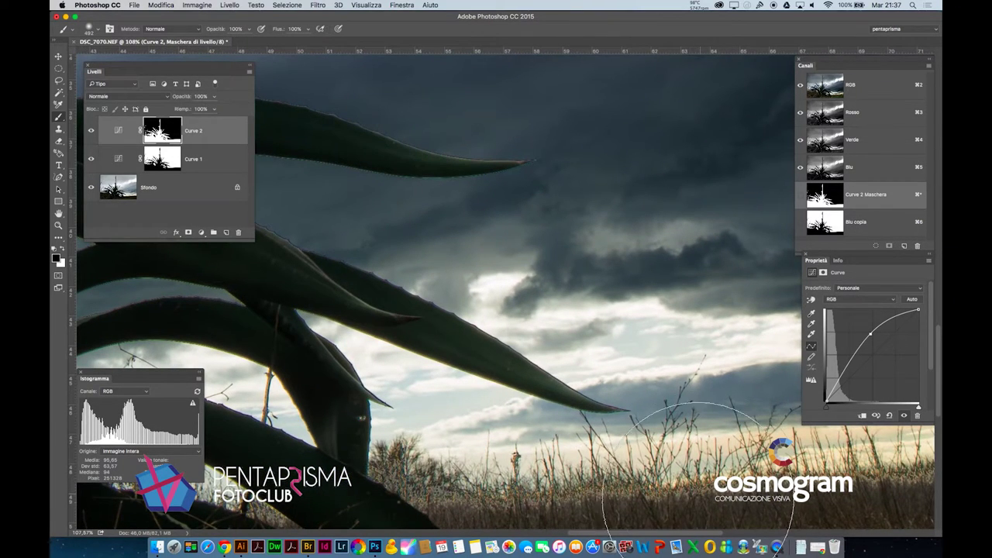
left_click_drag(708, 449, 508, 377)
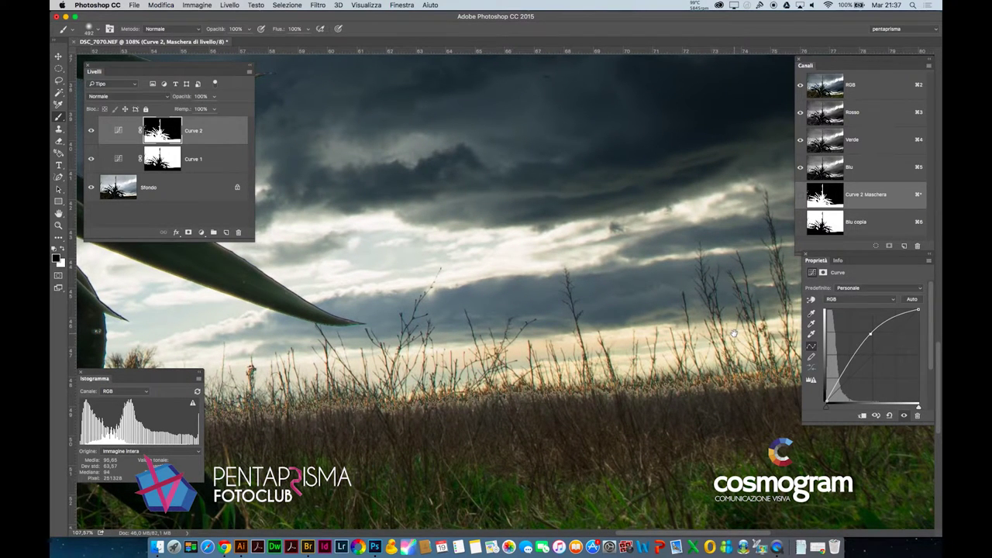
left_click(565, 334, "alt")
left_click(564, 334, "alt")
left_click(565, 334, "alt")
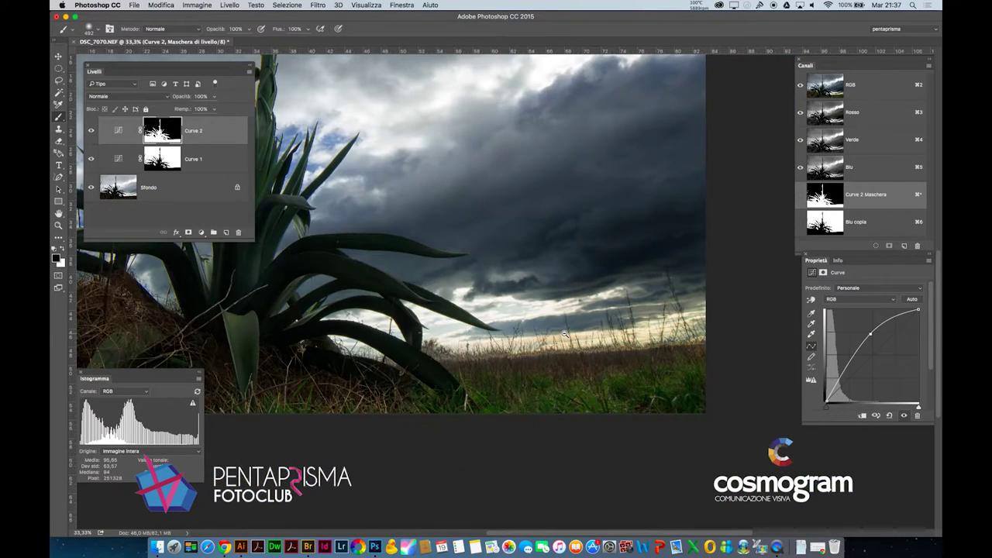
left_click(558, 334, "alt")
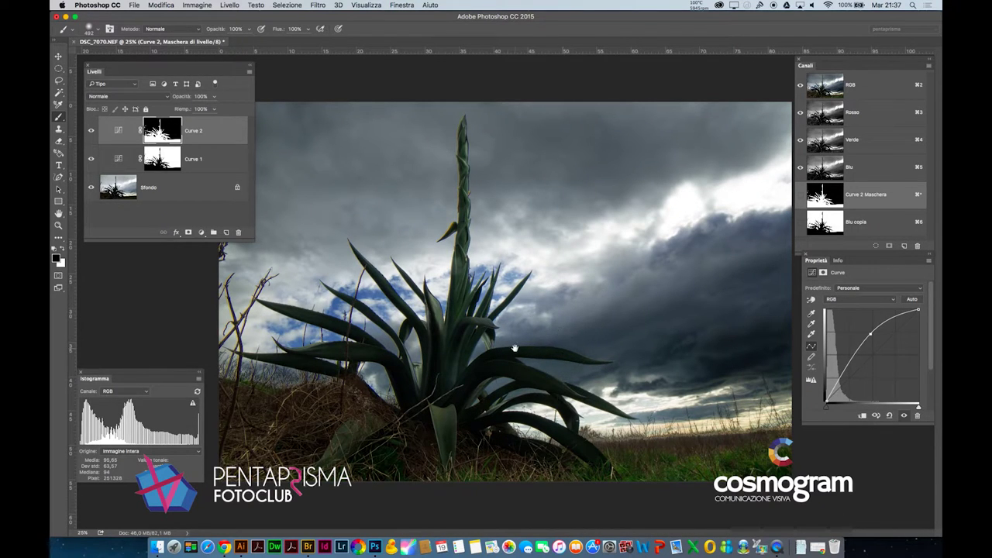
mouse_move(564, 353)
left_mouse_down()
mouse_move(589, 397)
mouse_move(578, 398)
left_mouse_up()
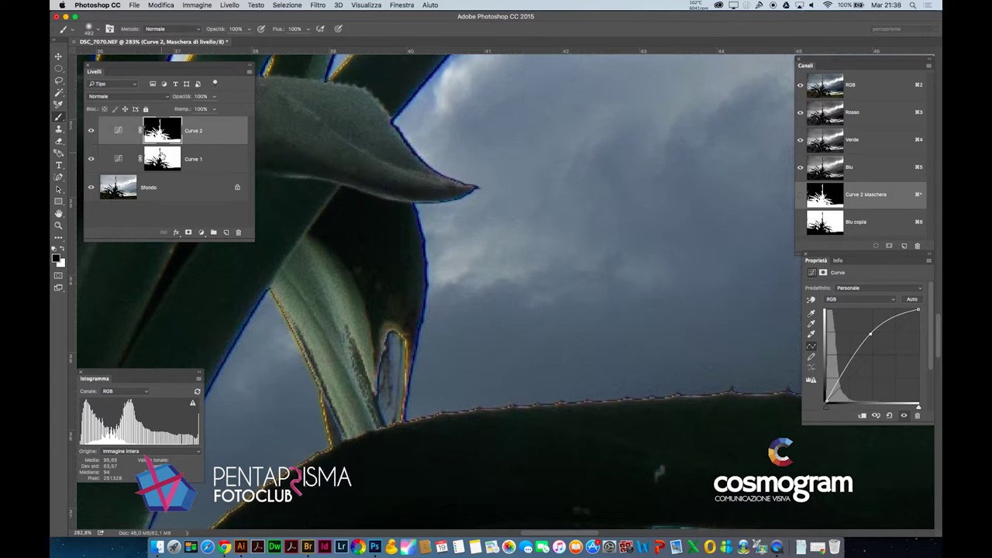
Step: Select the Curve 1 mask, compare it hidden and shown, and set its feather to 1,0 px
left_click(162, 156)
left_click(91, 160)
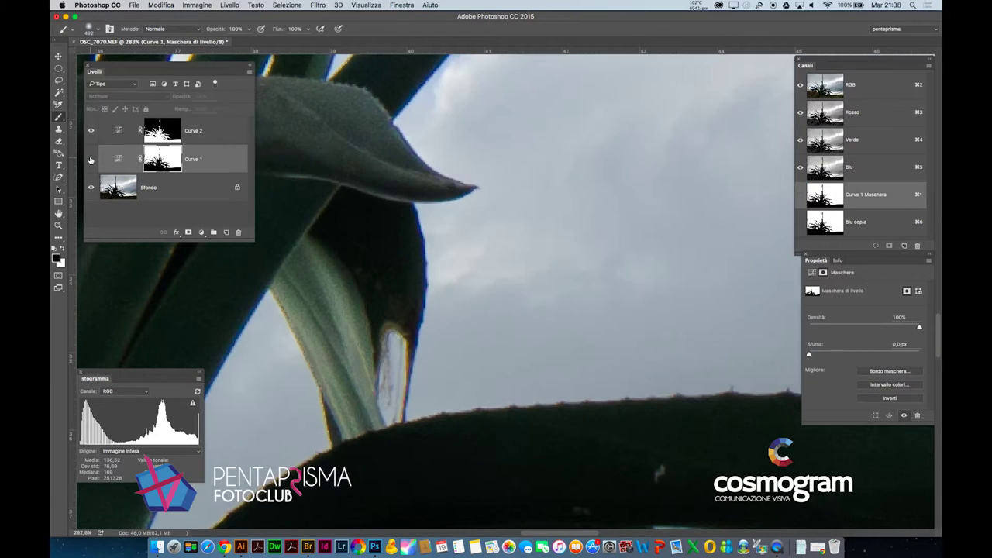
left_click(90, 159)
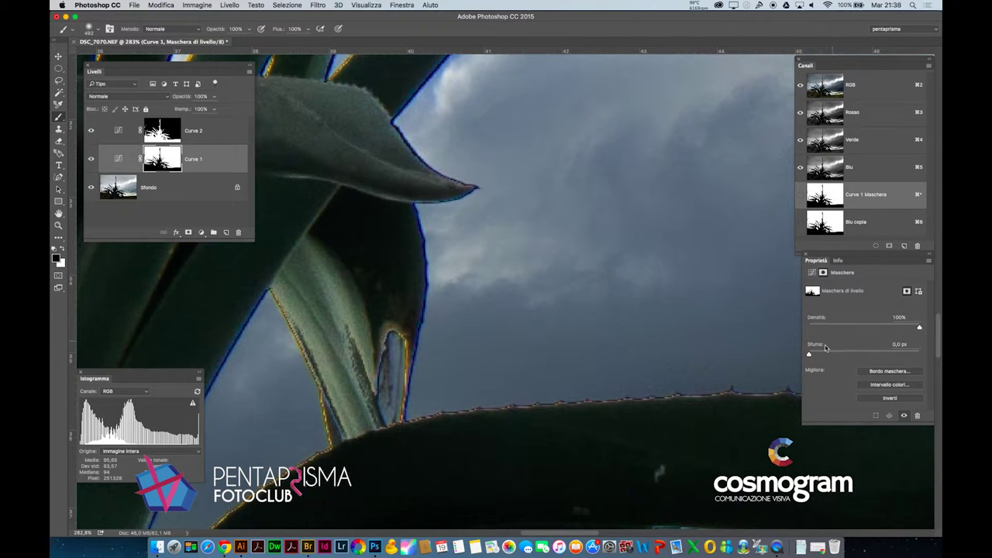
left_click_drag(809, 354, 838, 354)
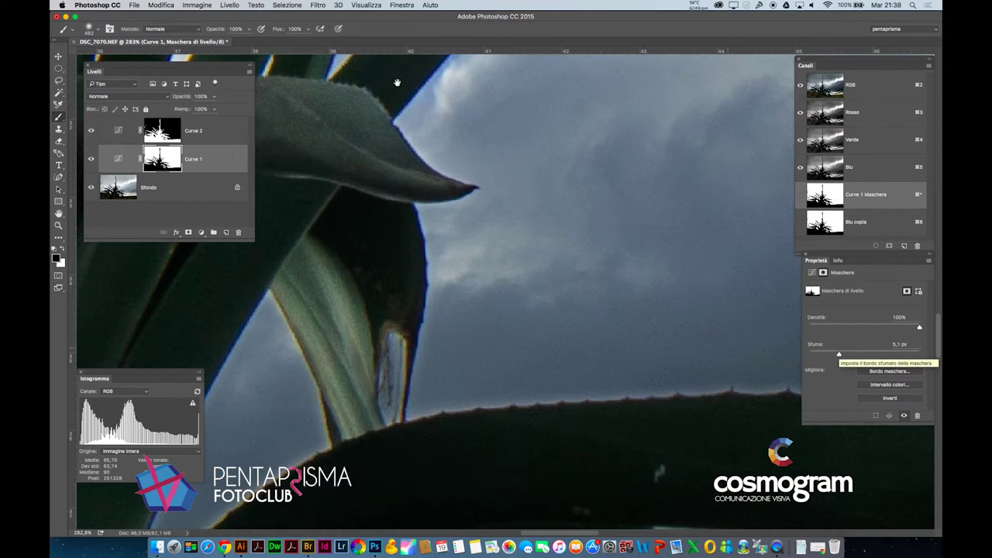
left_click_drag(839, 354, 815, 355)
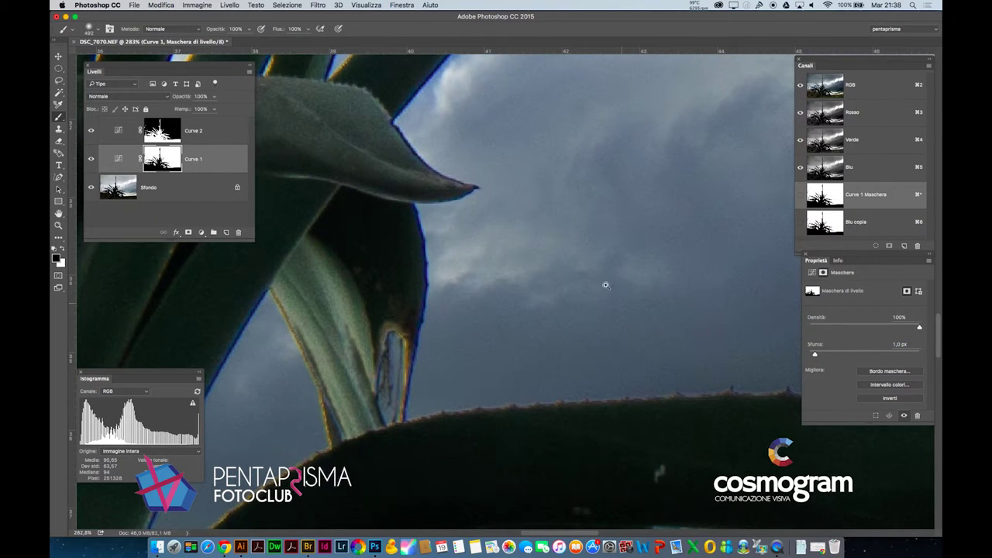
scroll(572, 271, "up", 1)
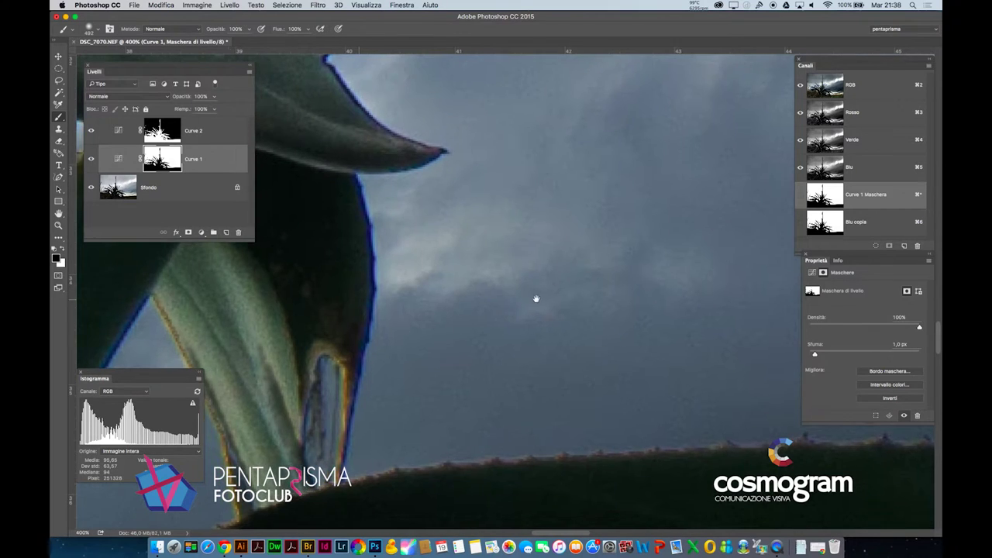
scroll(536, 295, "up", 1)
scroll(535, 294, "left", 5)
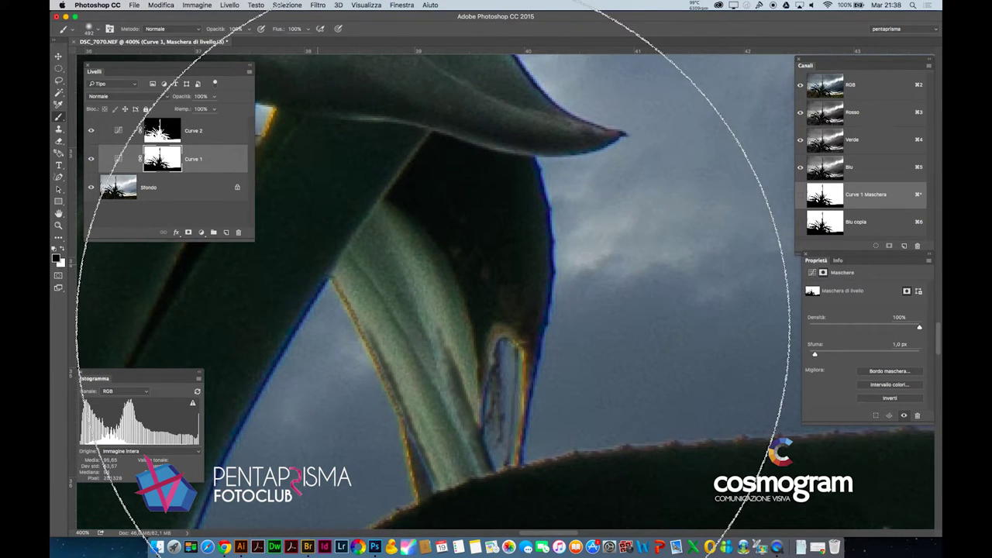
Step: Erase the dark halo along the leaf edge on the Curve 1 mask, undoing one stroke
key("e")
right_click(516, 294)
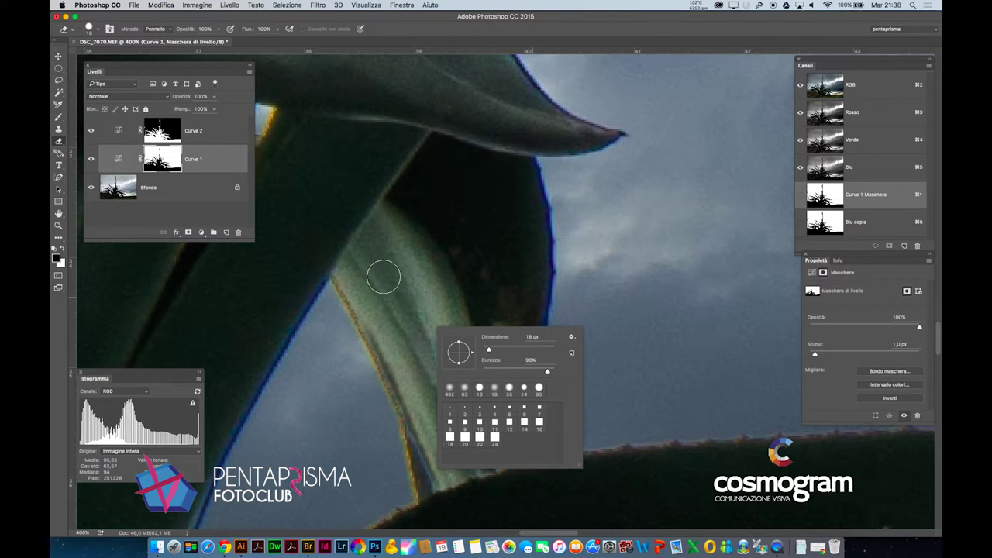
left_click(326, 268)
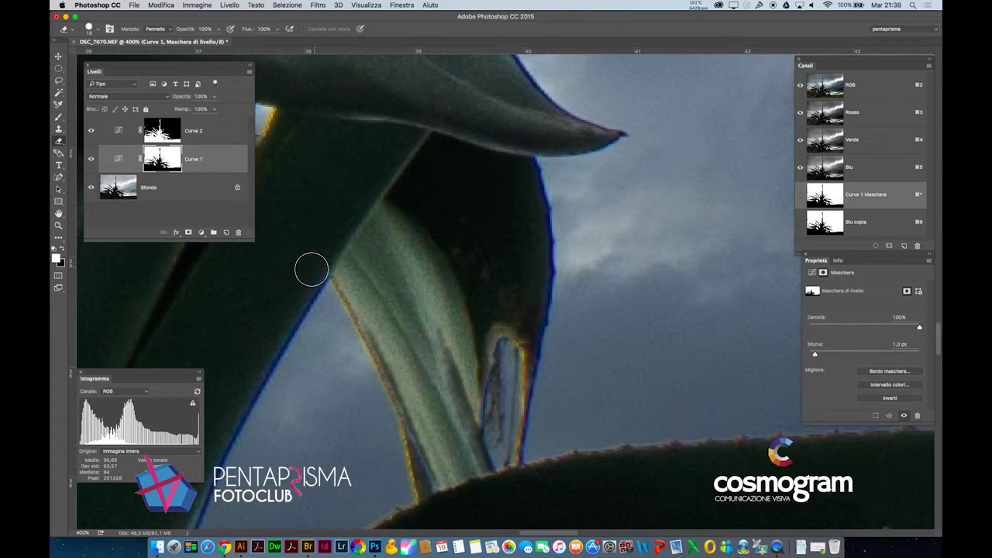
left_click_drag(302, 284, 344, 292)
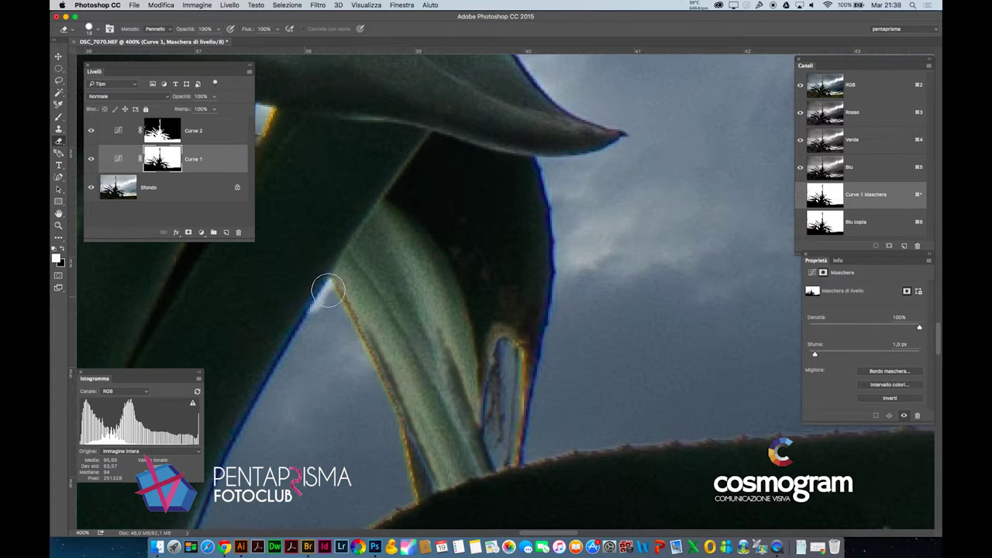
key("ctrl+z")
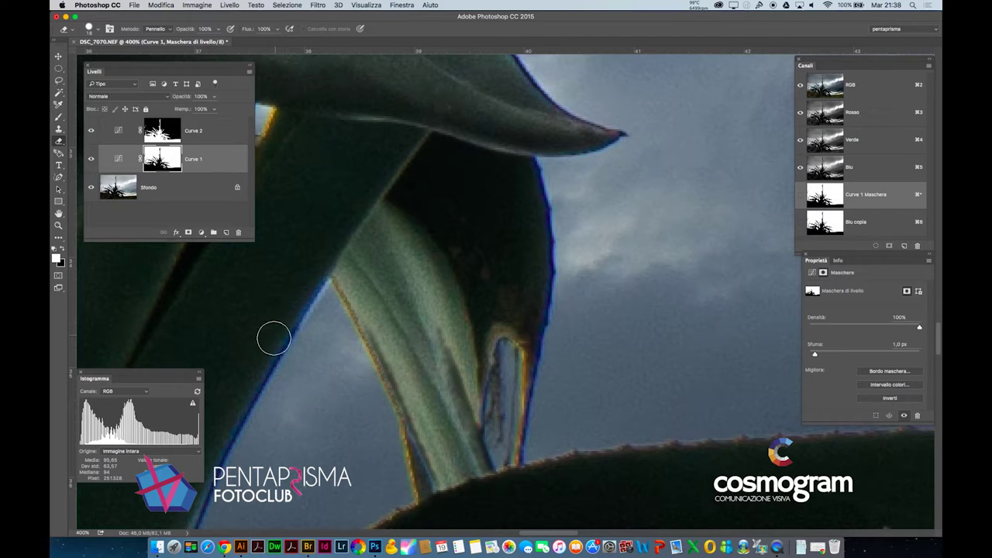
left_click(257, 367, "shift")
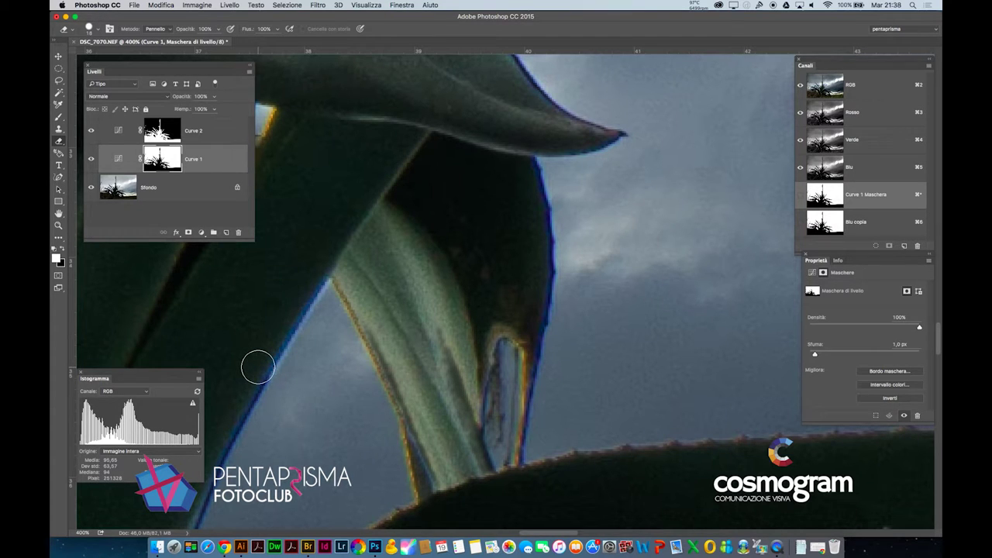
Step: Revert the mask to the Modifica bordo sfumato history state and hide the panels
left_click(396, 4)
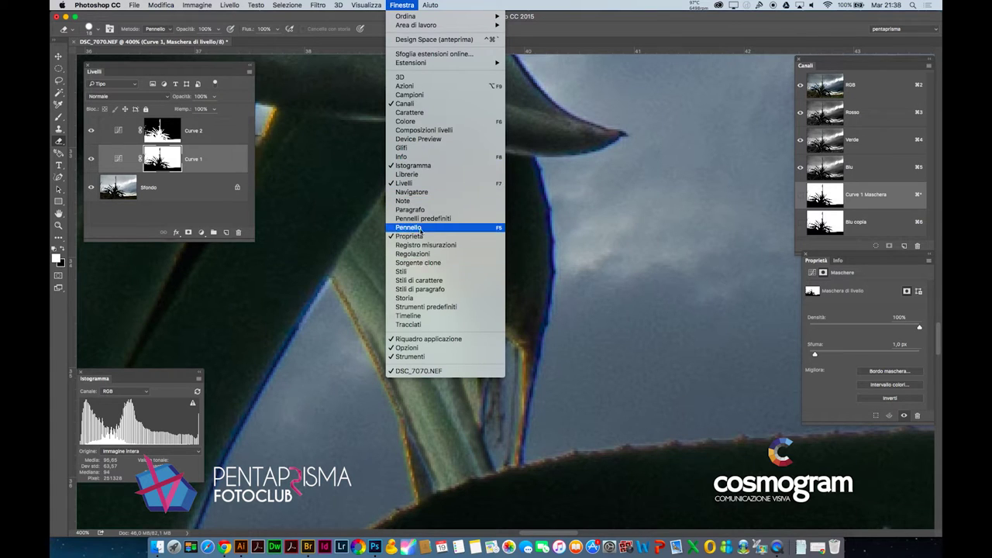
left_click(414, 299)
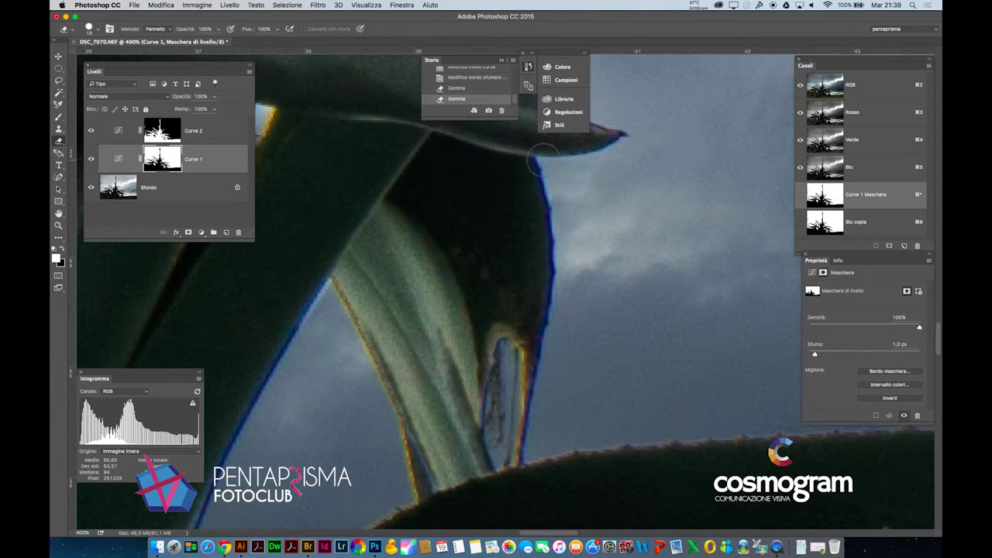
left_click(476, 78)
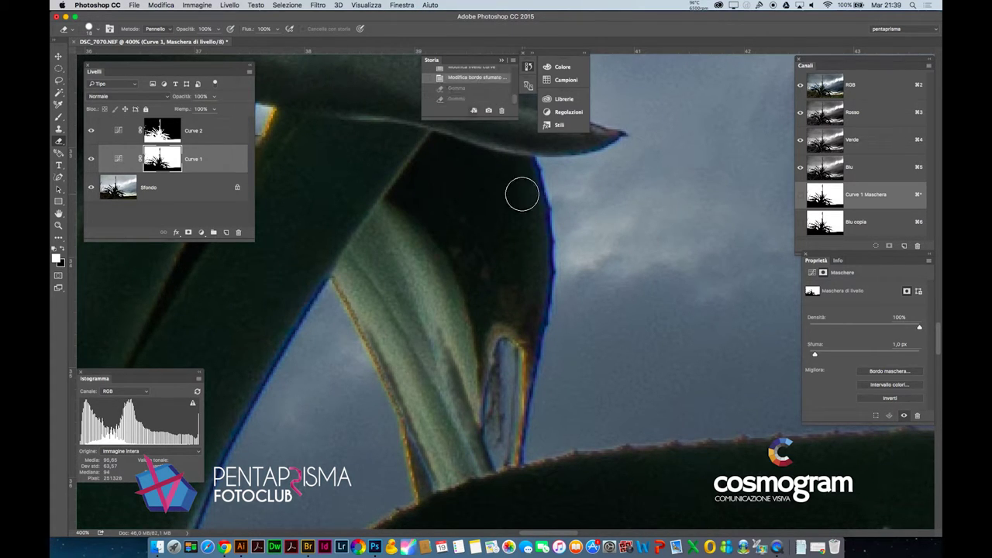
key("Tab")
scroll(576, 289, "down", 2)
Step: Zoom out to 25%, restore the panels, and view the Blu copia channel alone
scroll(576, 288, "down", 1)
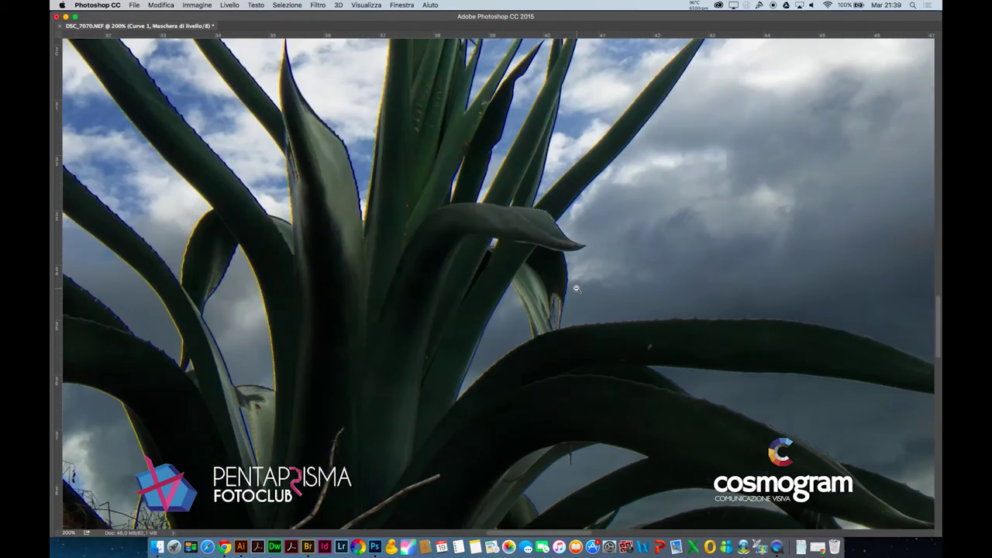
scroll(576, 288, "down", 1)
scroll(575, 288, "down", 1)
scroll(576, 288, "down", 1)
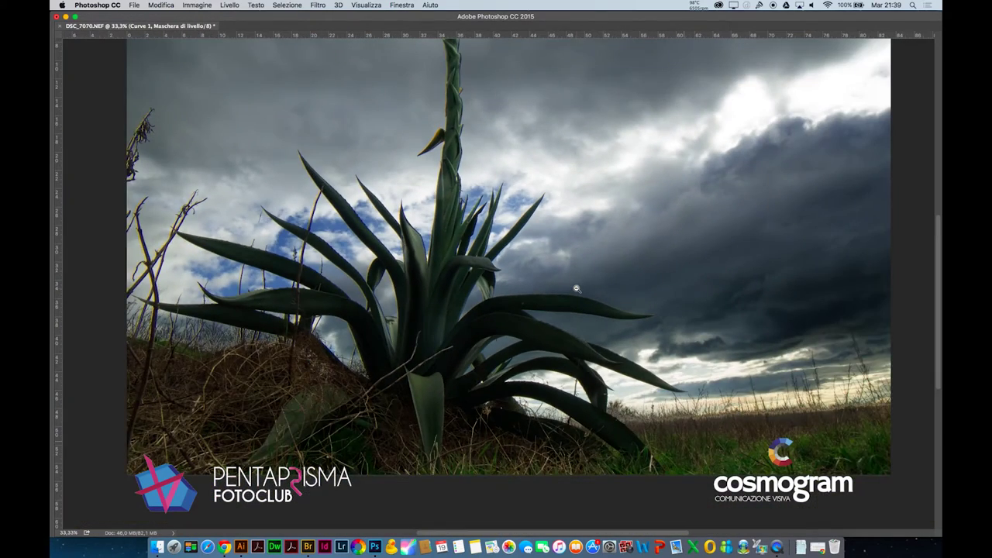
scroll(576, 288, "down", 1)
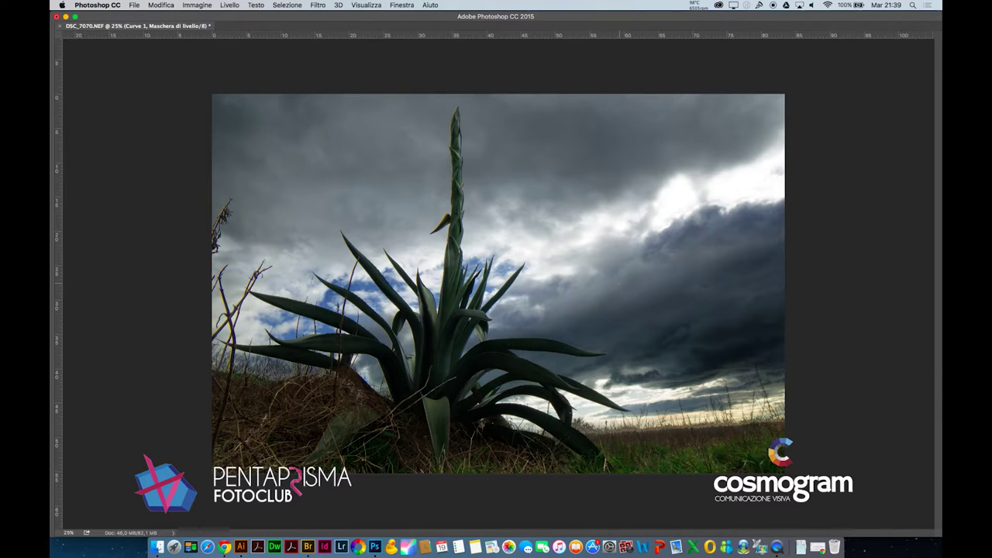
key("Tab")
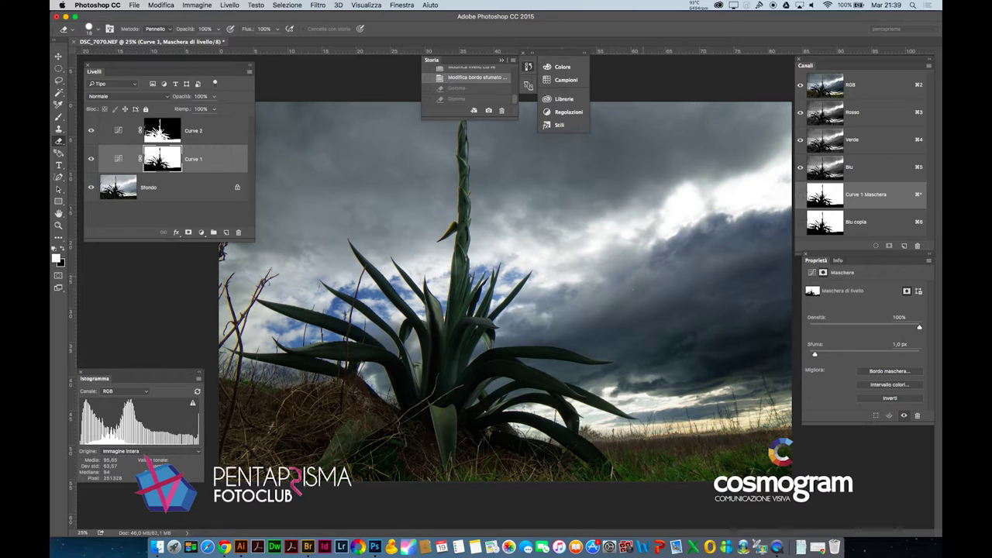
left_click(834, 225)
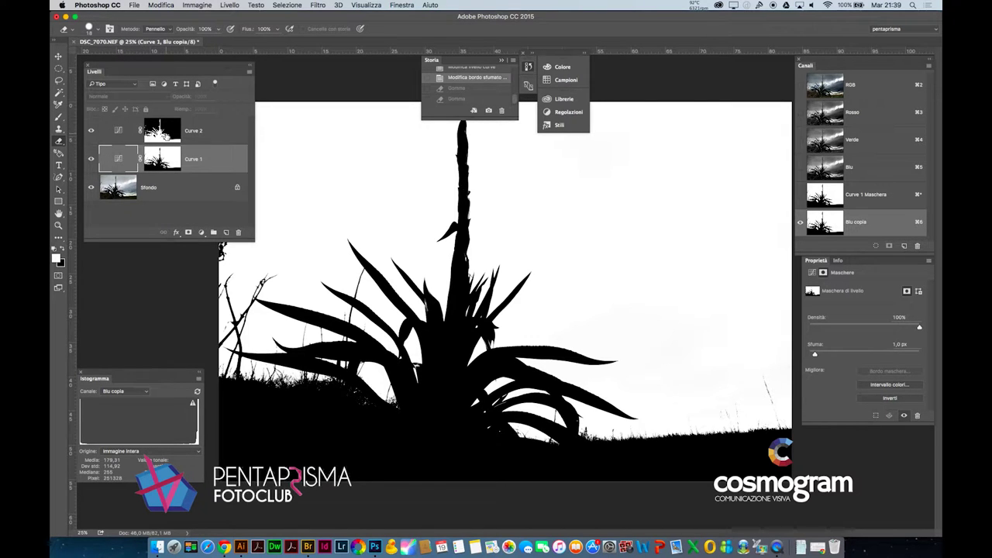
Step: Select Curve 2, then the Curve 1 layer mask, then the Blu channel
left_click(164, 132)
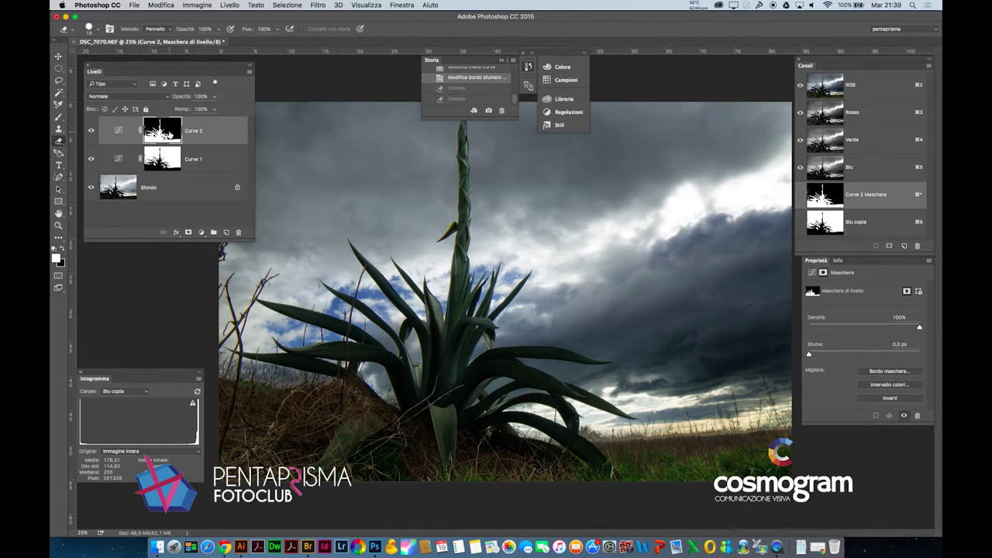
left_click(168, 159)
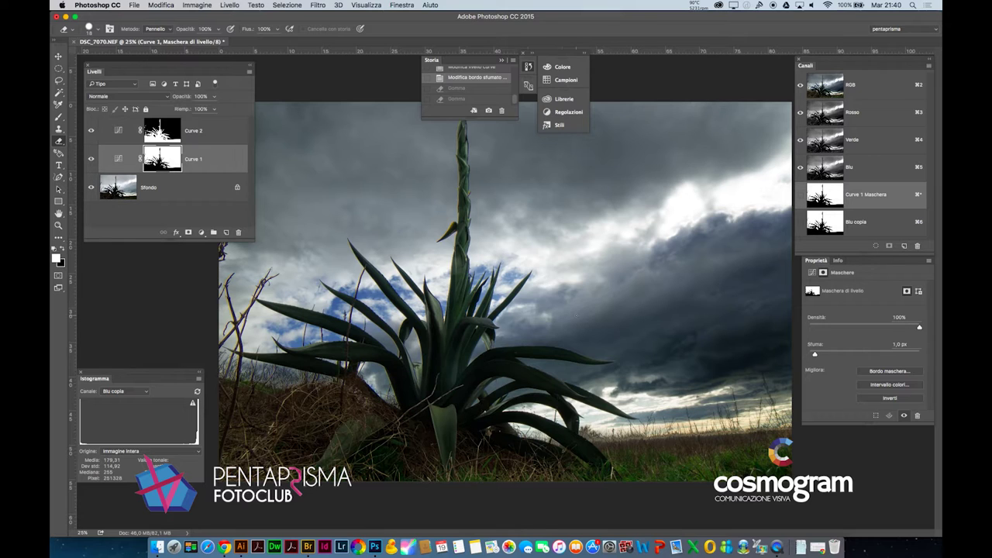
left_click(839, 175)
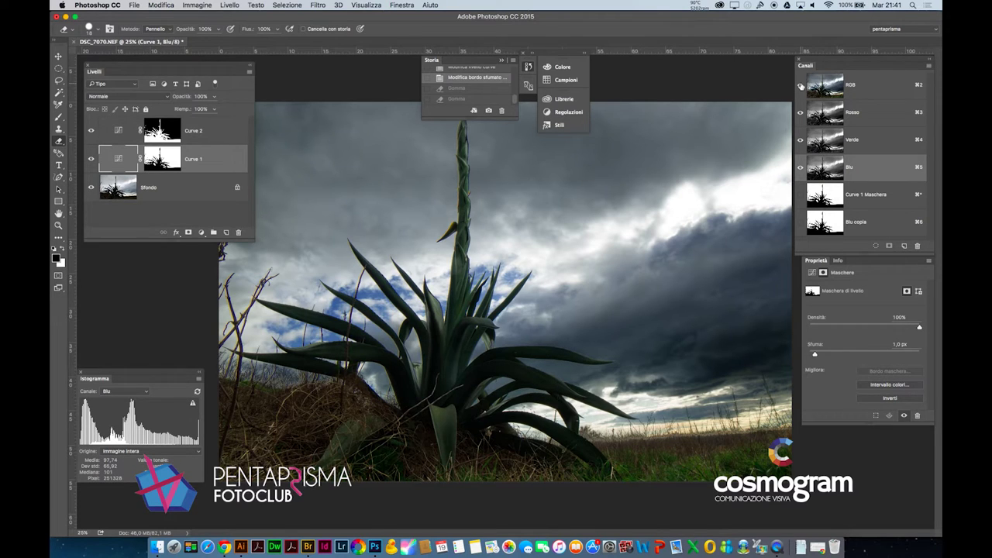
Step: Check the Blu channel options, view Blu copia again, then return to the RGB composite
right_click(815, 164)
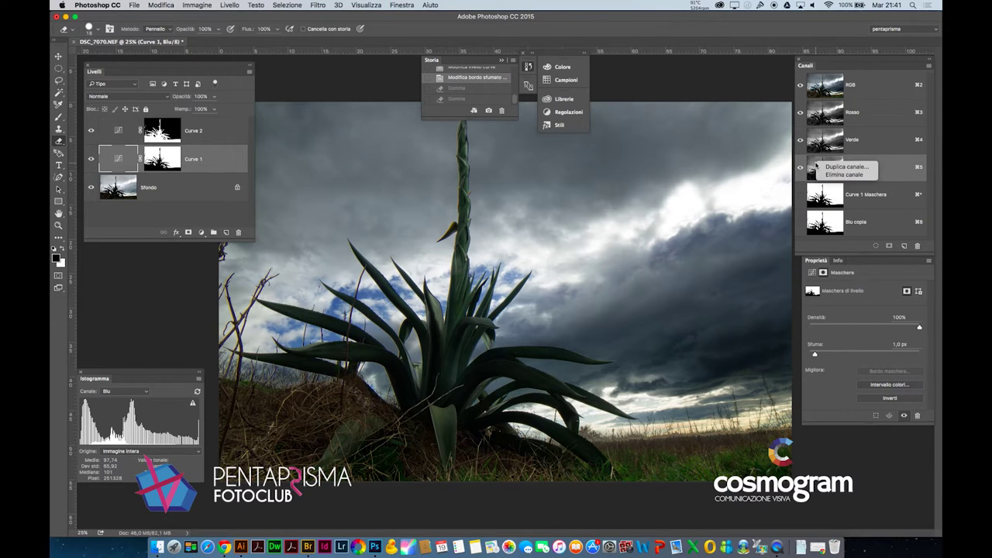
left_click(811, 166)
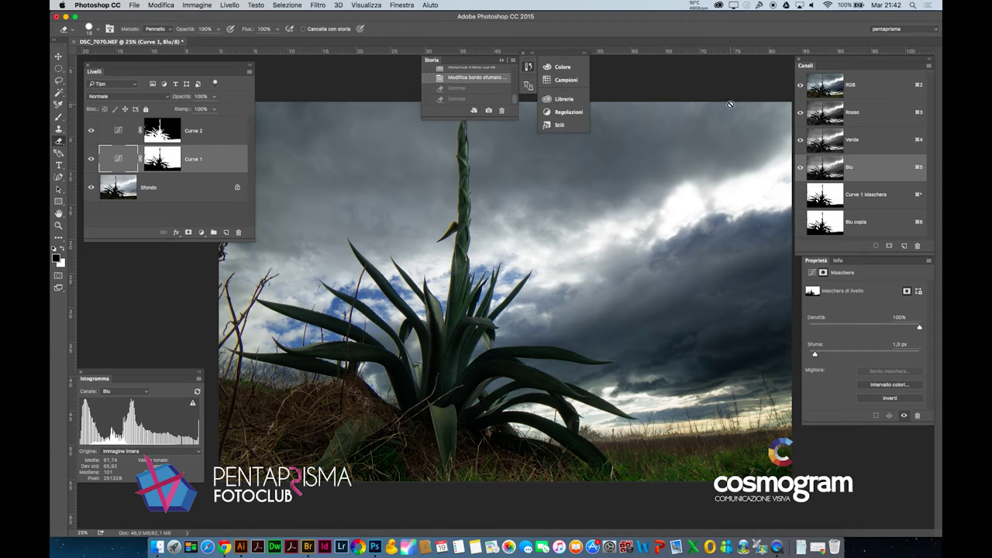
left_click(819, 220)
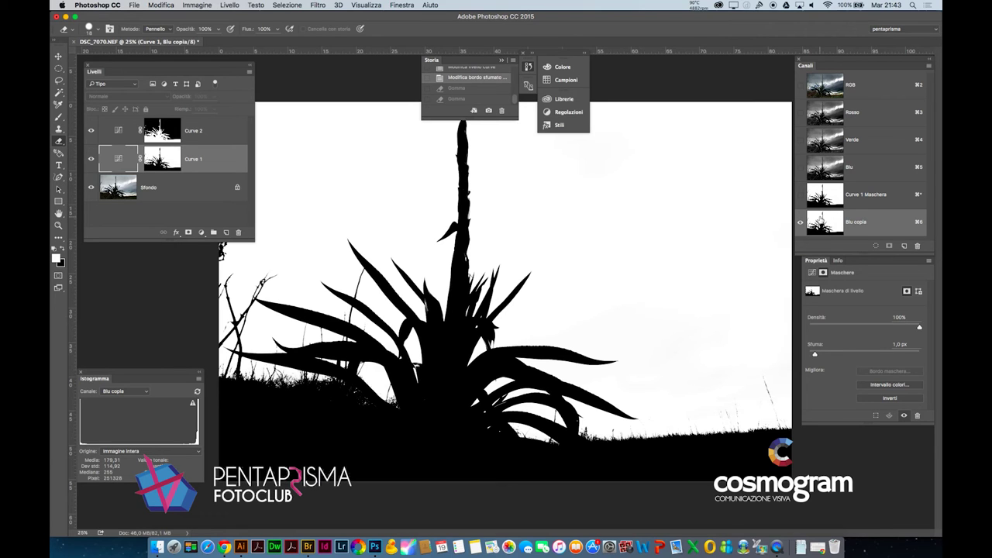
left_click(825, 91)
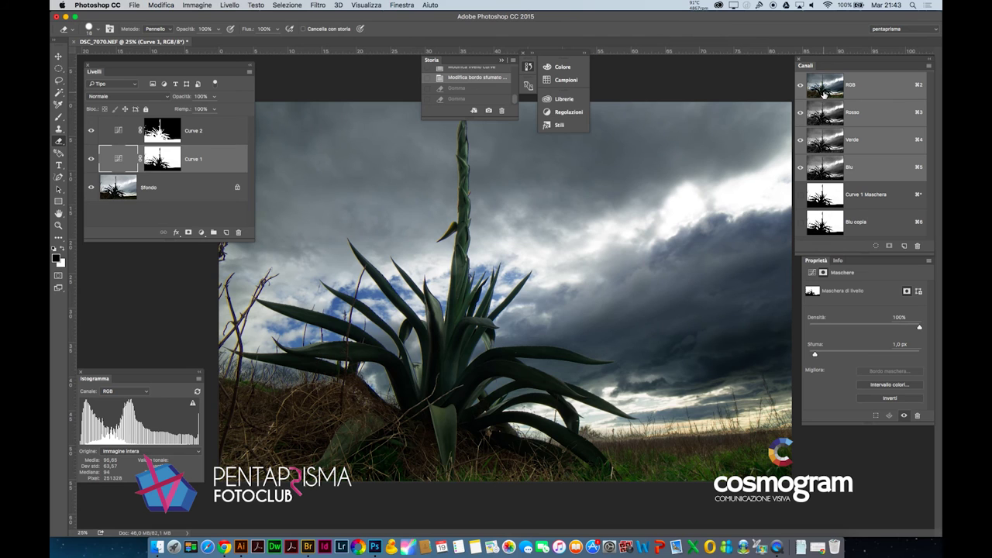
Step: Save the edit as DSC_7070.psd in Photoshop format, then close the document
left_click(137, 5)
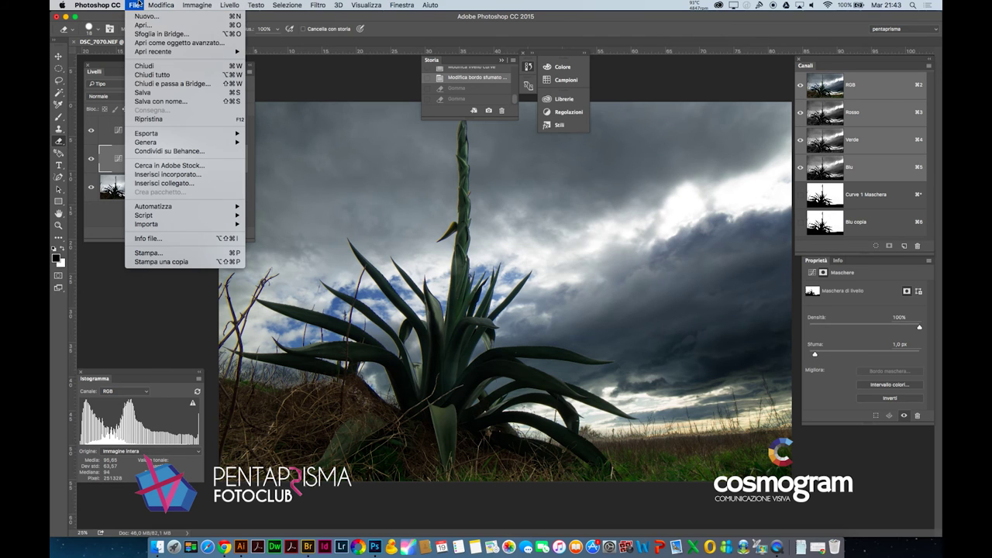
left_click(161, 100)
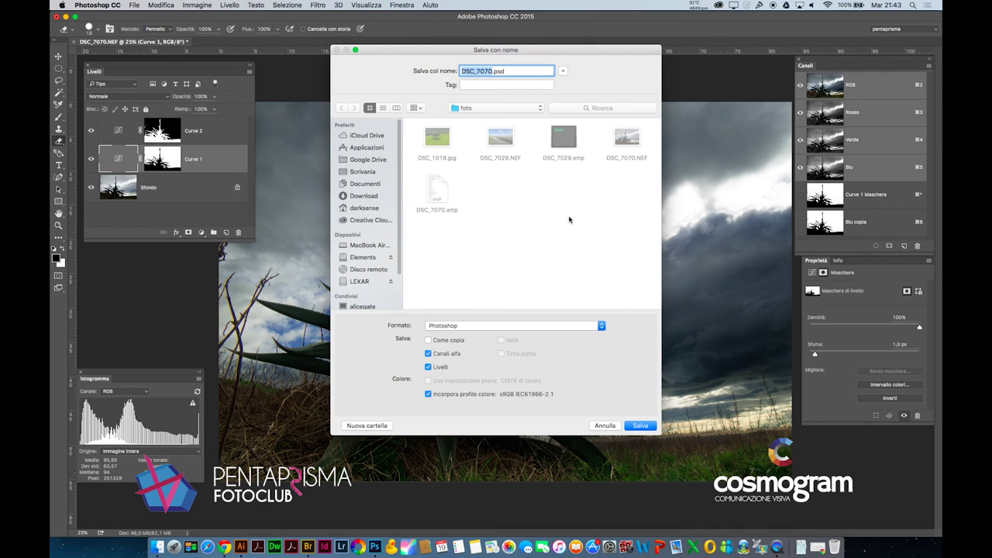
left_click(637, 426)
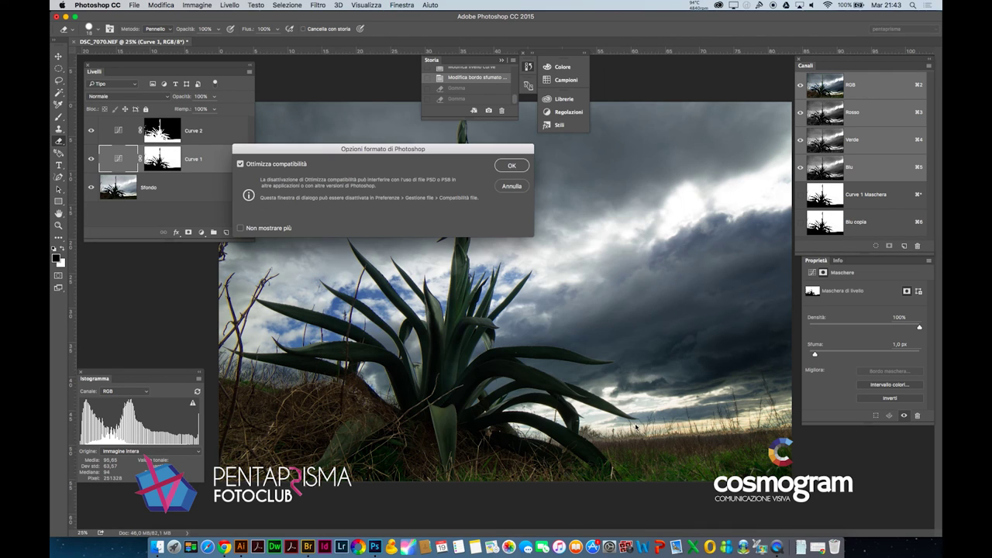
left_click(511, 165)
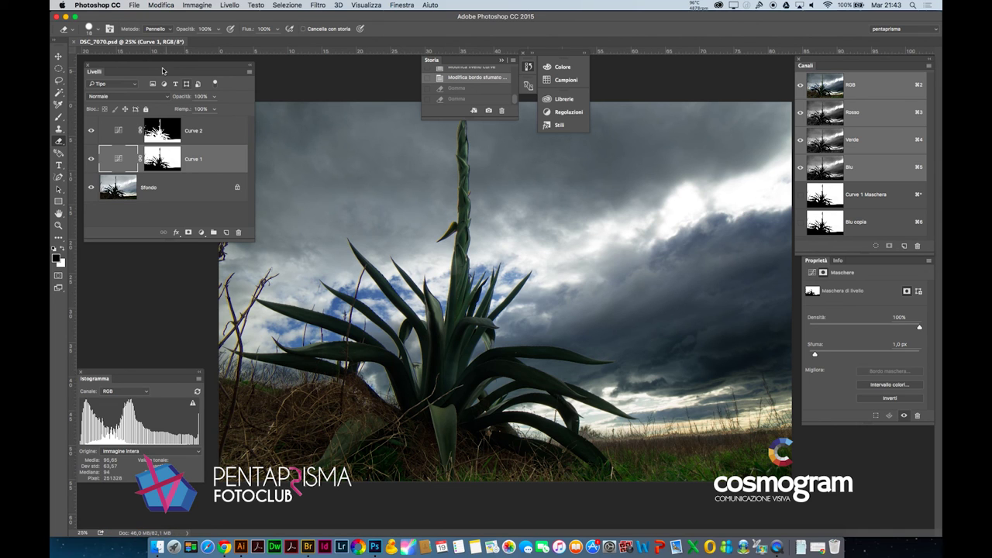
left_click(72, 43)
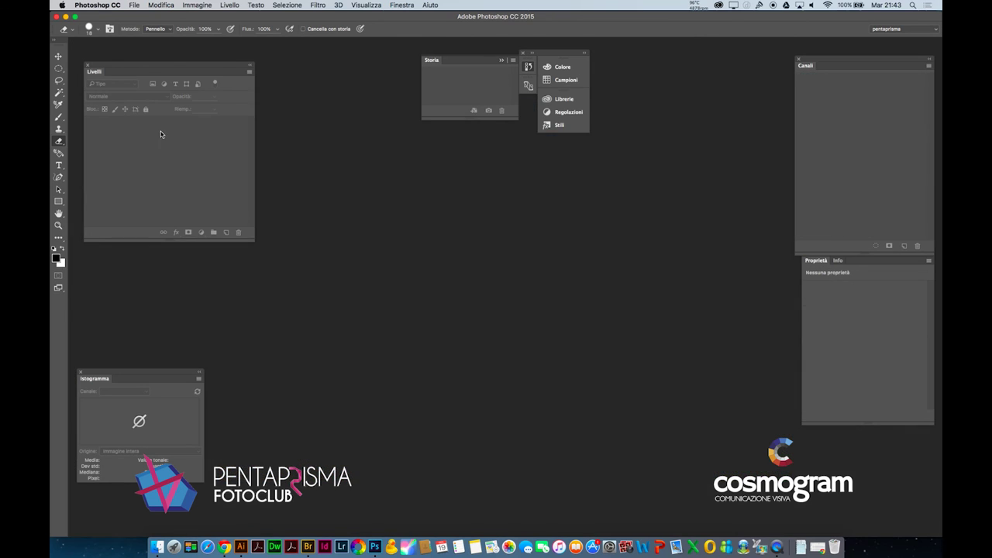